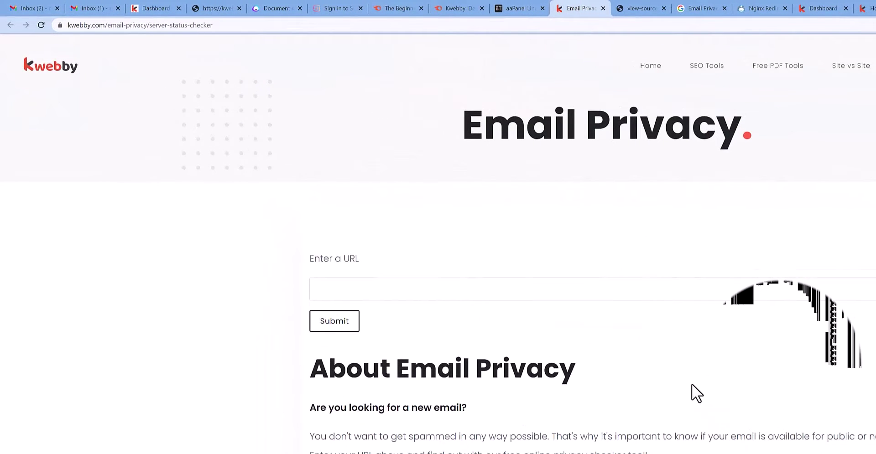
Step: View the source code of the Email Privacy page and highlight its title tag, including the Kwebby brand name
scroll(460, 361, "down", 3)
scroll(472, 411, "up", 3)
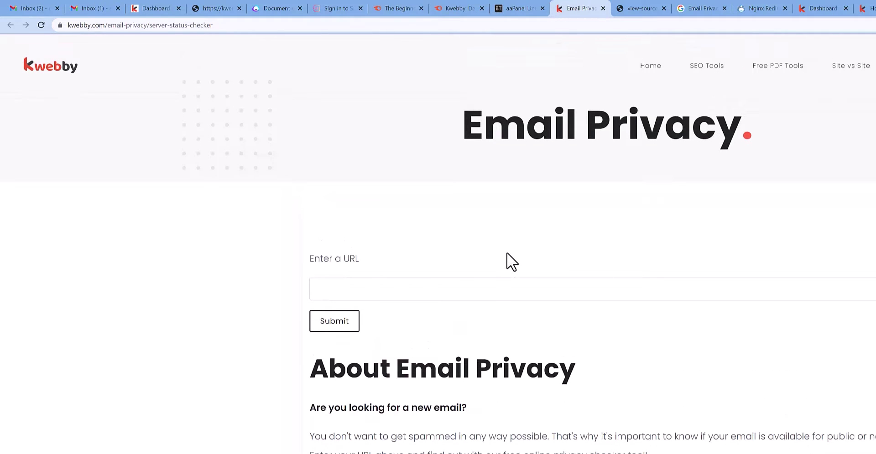
right_click(498, 227)
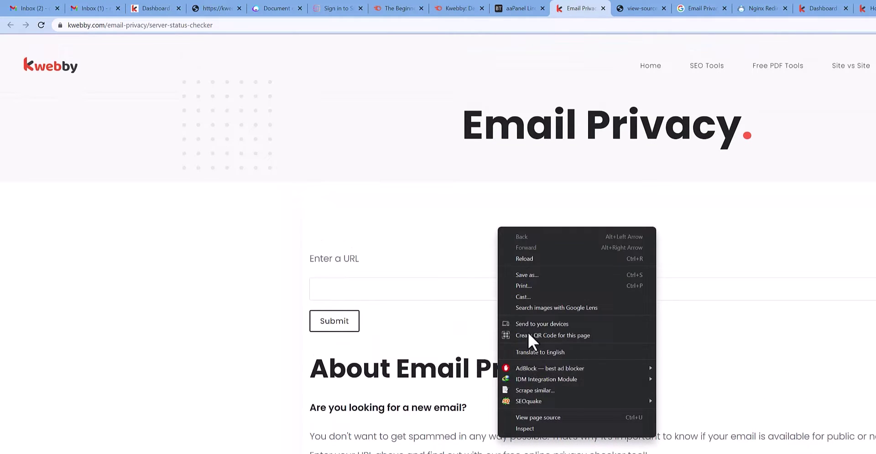
left_click(538, 418)
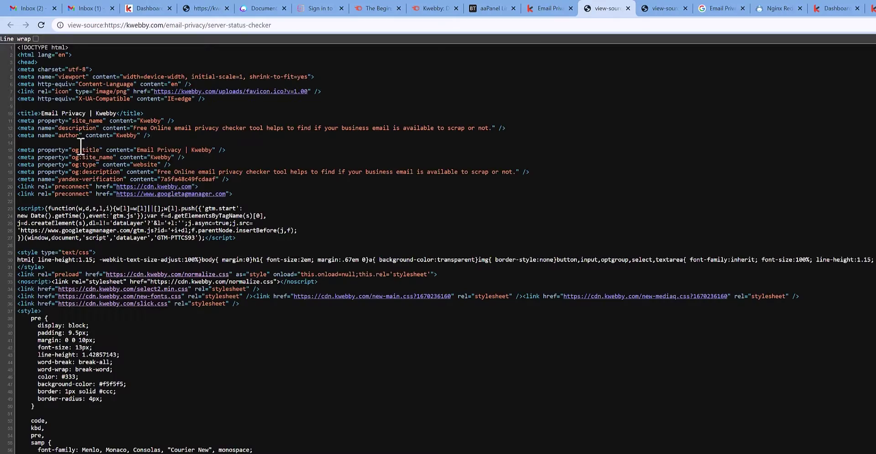
left_click_drag(19, 113, 137, 113)
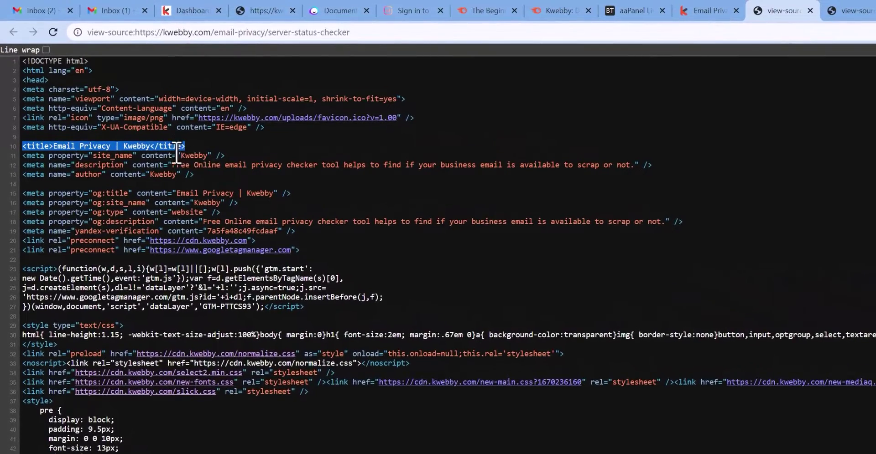
left_click_drag(124, 146, 150, 146)
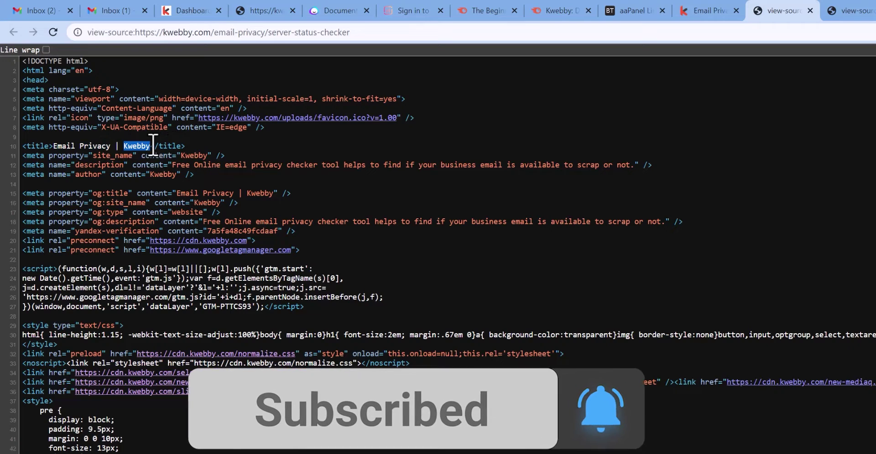
left_click(585, 170)
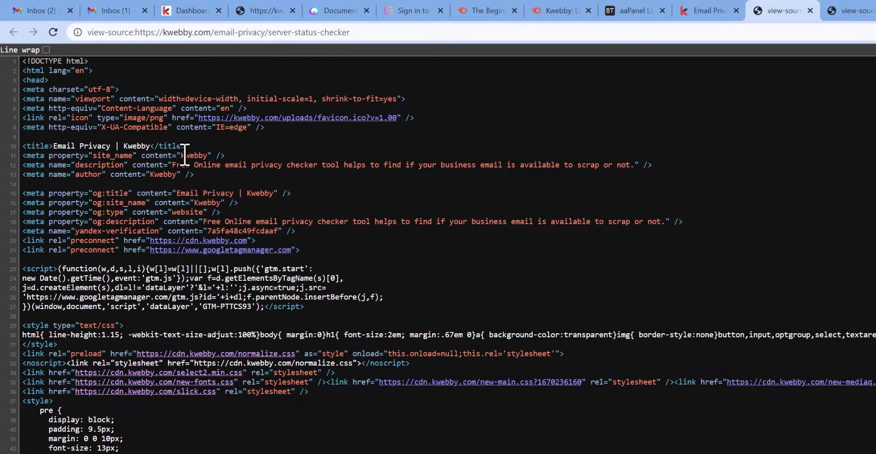
Step: Search Google for "Email Privacy Kwebby" in the tab holding the other page source
left_click(828, 16)
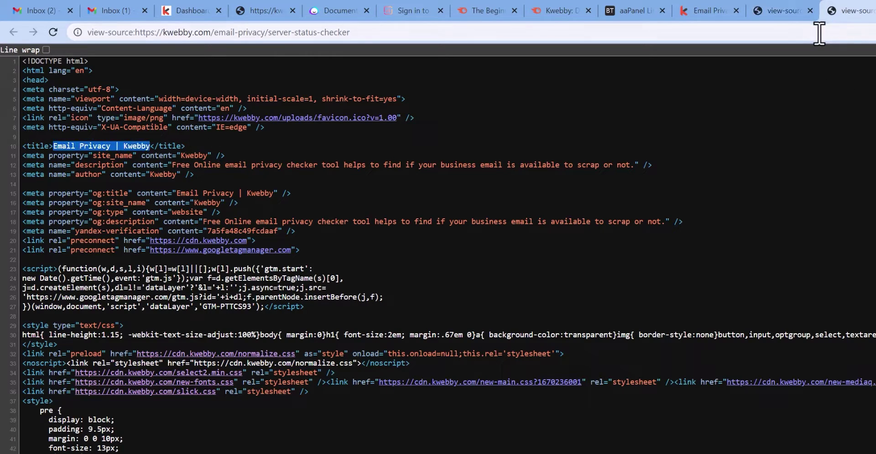
left_click(819, 32)
type("privacy")
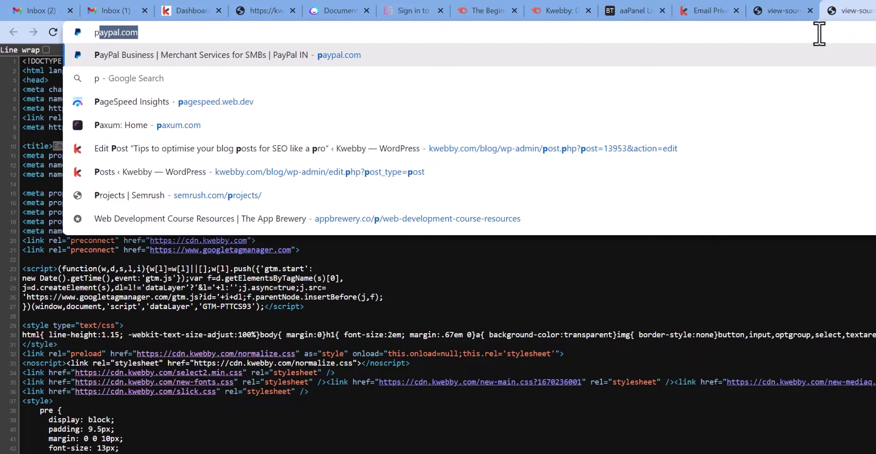
key("BackSpace")
key("BackSpace")
key("BackSpace")
key("BackSpace")
key("BackSpace")
key("BackSpace")
key("BackSpace")
key("BackSpace")
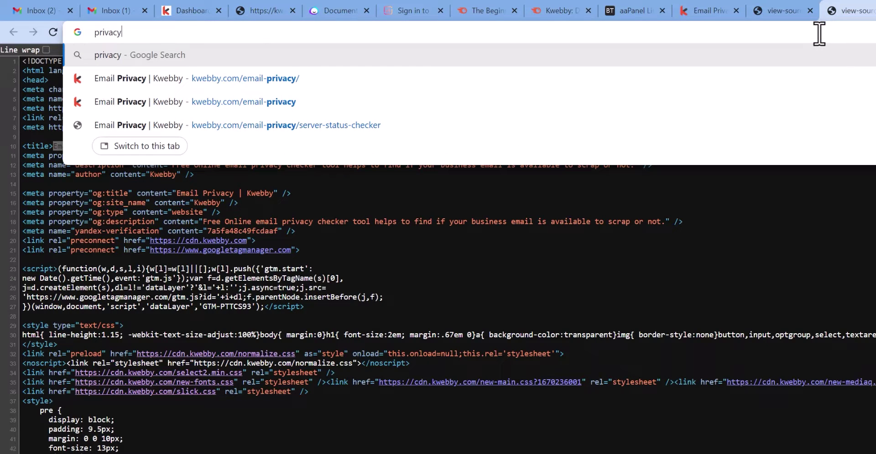
type("e")
key("Down")
key("Return")
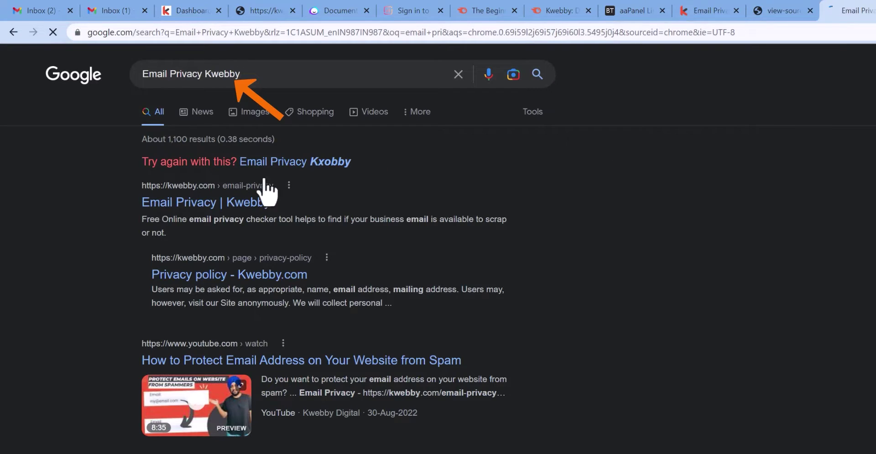
Step: Compare the Email Privacy search result's title and snippet with the title and meta description tags in the page source
left_click_drag(274, 203, 147, 201)
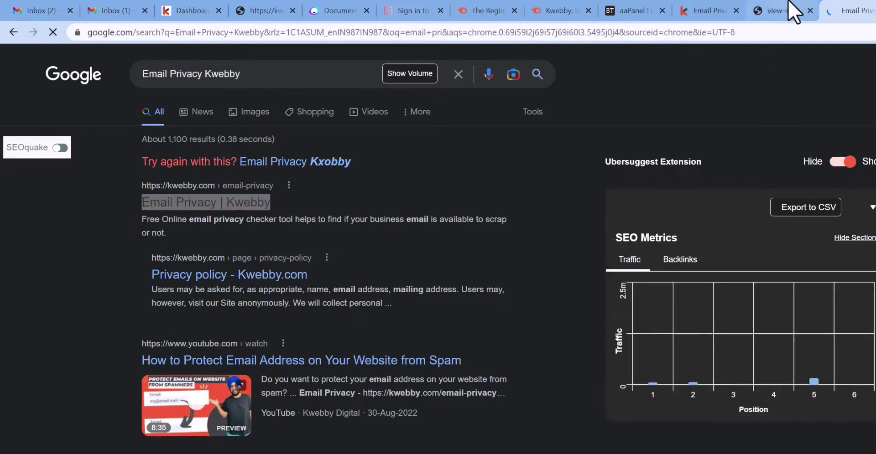
left_click(784, 10)
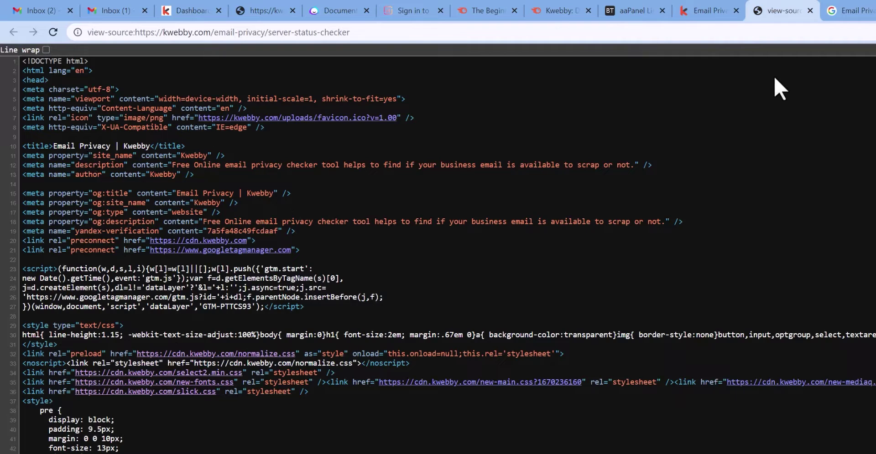
left_click(857, 7)
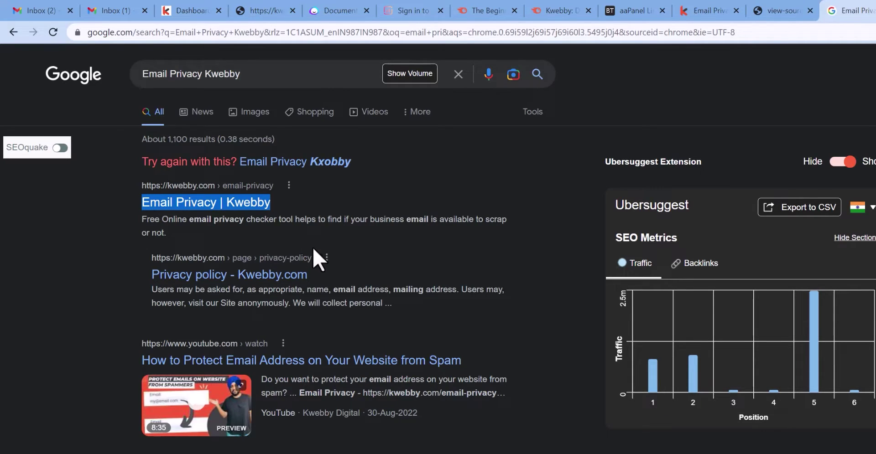
left_click(790, 5)
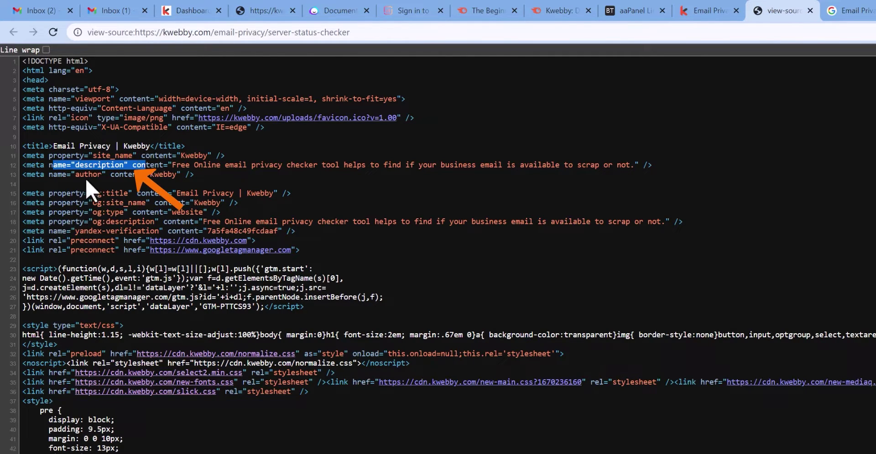
left_click_drag(70, 174, 119, 174)
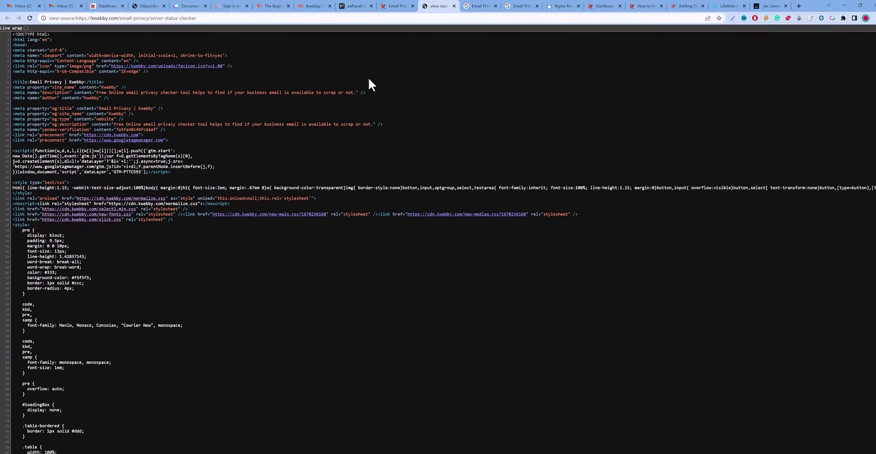
Step: Return to the live Email Privacy page and highlight its main heading
left_click(392, 6)
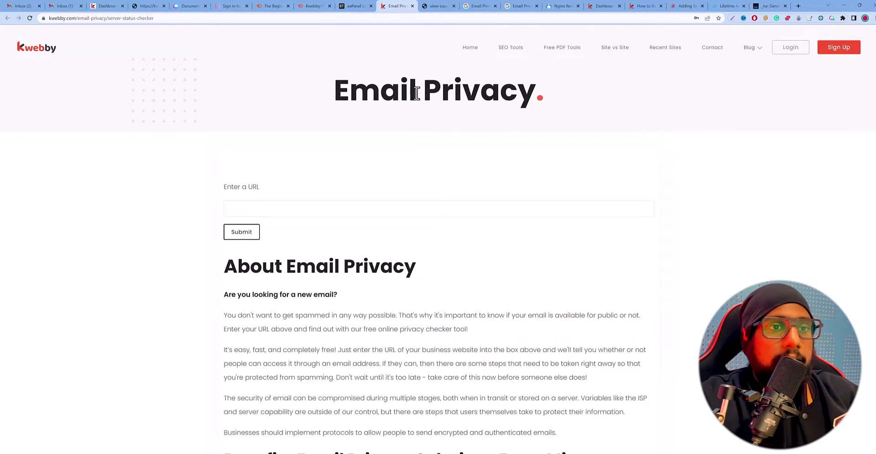
left_click_drag(335, 89, 597, 97)
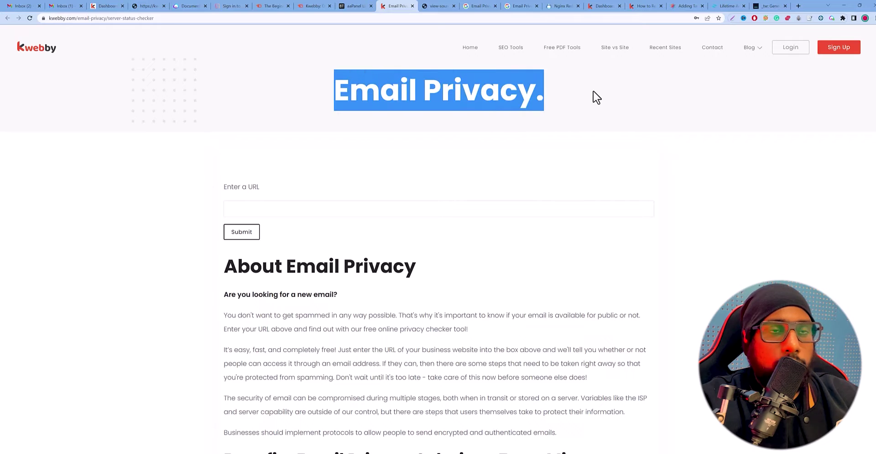
left_click(596, 97)
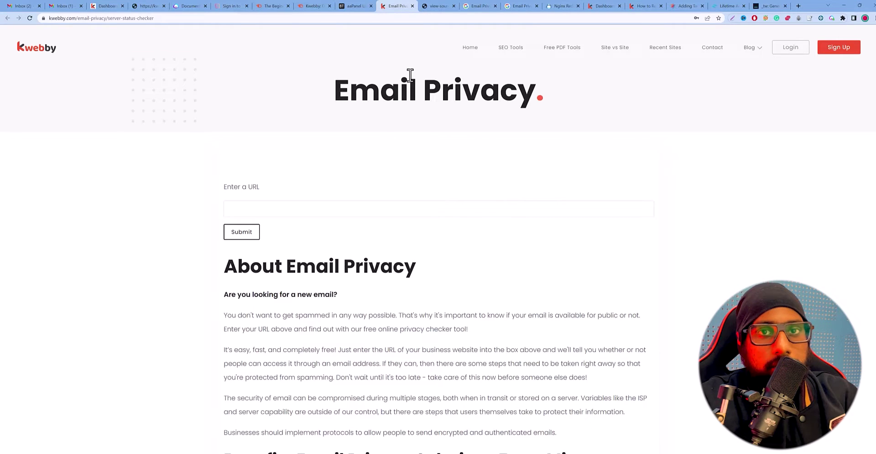
Step: In the WordPress posts list, open Quick Edit for the draft "Wow this is amazing lottie Background" and highlight its title
left_click(597, 6)
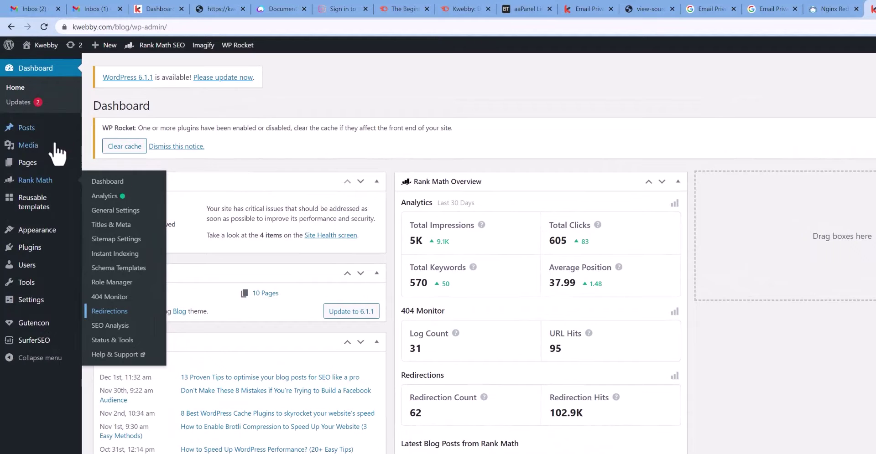
mouse_move(21, 100)
left_click(81, 100)
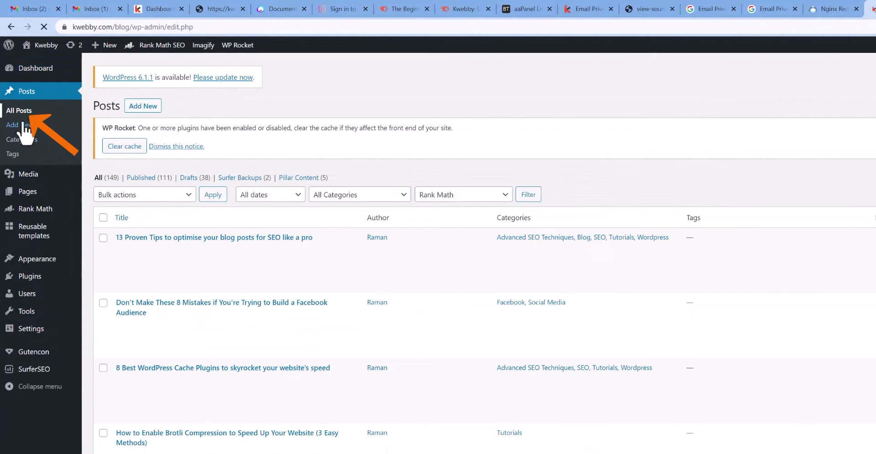
scroll(458, 300, "down", 5)
scroll(327, 286, "down", 3)
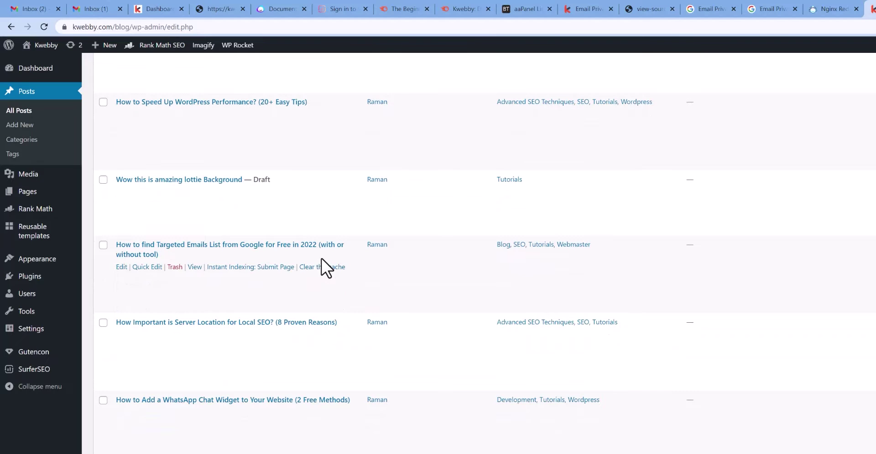
scroll(326, 292, "up", 2)
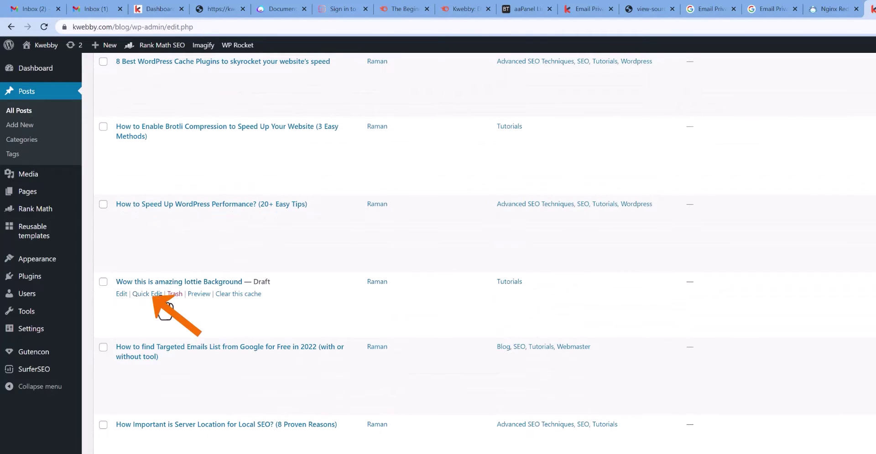
left_click(155, 295)
left_click_drag(330, 300, 121, 309)
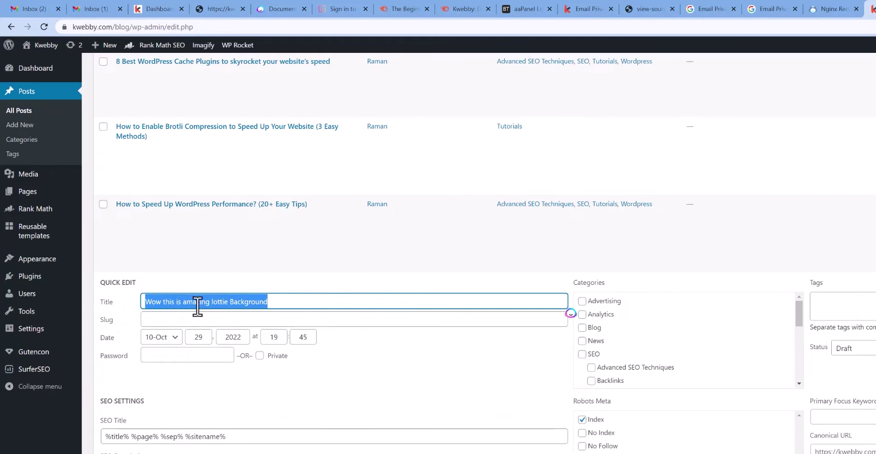
left_click(279, 283)
Step: In the WordPress pages list, open Quick Edit for the About Us page and highlight its title
mouse_move(52, 195)
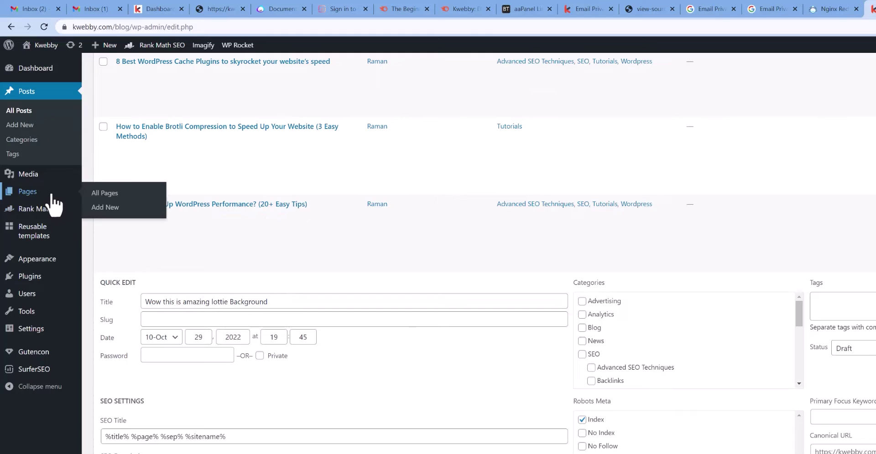
left_click(137, 197)
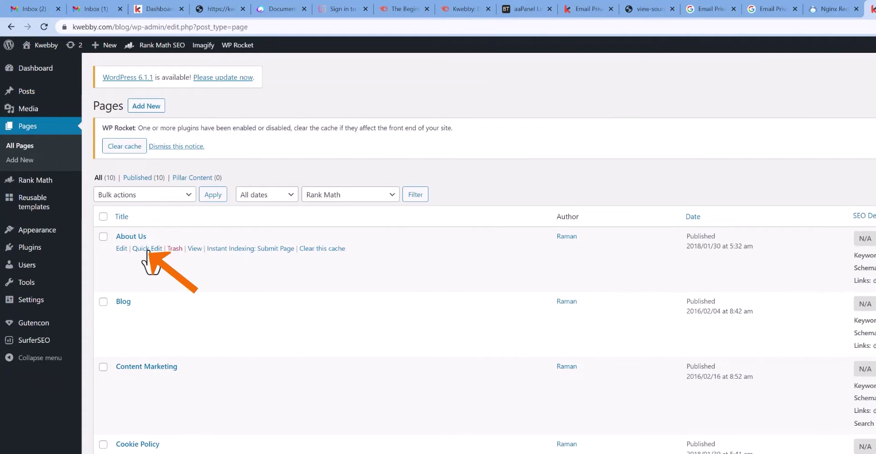
left_click(137, 248)
scroll(320, 228, "down", 4)
left_click_drag(175, 38, 137, 40)
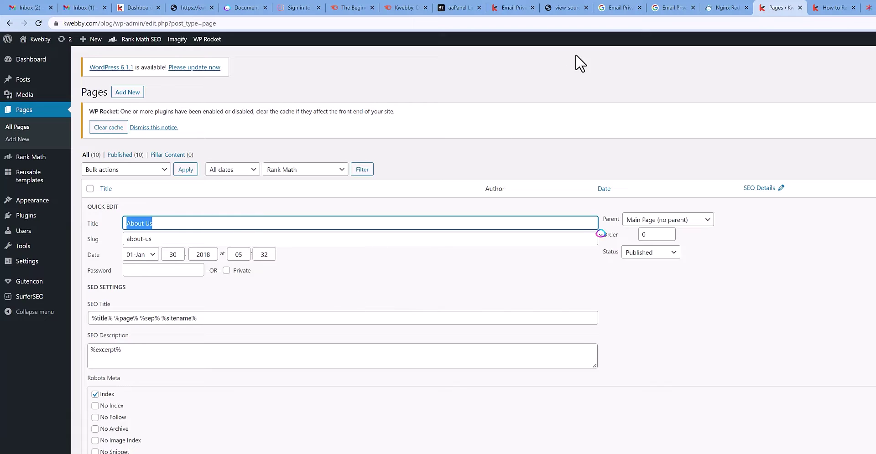
Step: Switch to the Semrush duplicate title tags report and open the email-privacy/server-status-checker URL listed under Email Privacy | Kwebby
left_click(513, 7)
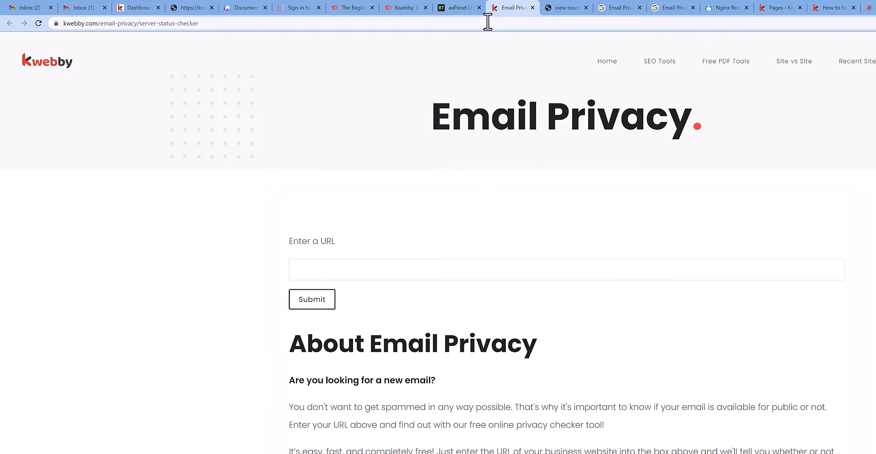
left_click(459, 6)
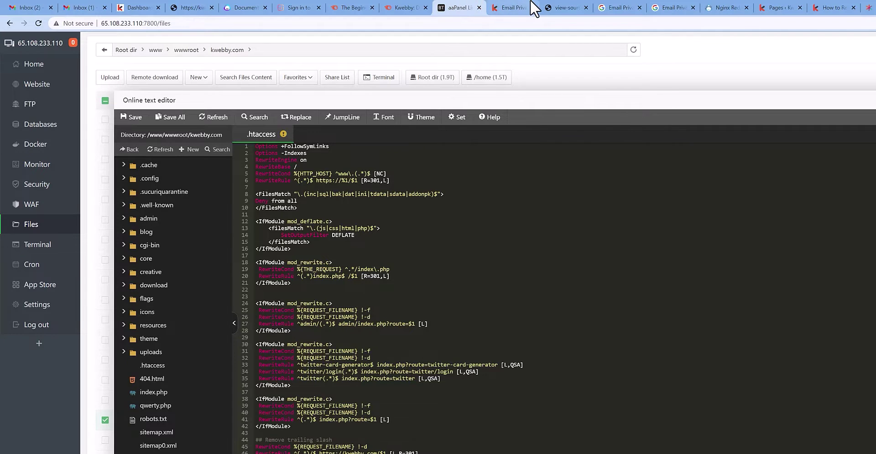
left_click(511, 7)
left_click(415, 7)
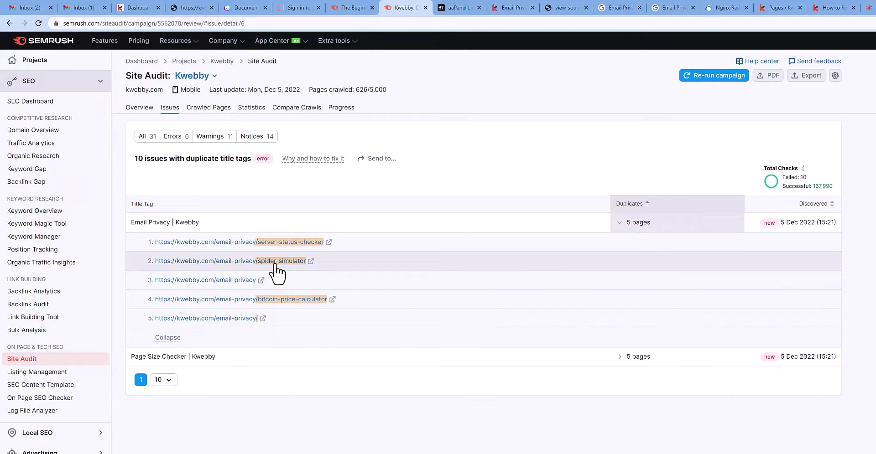
left_click(329, 242)
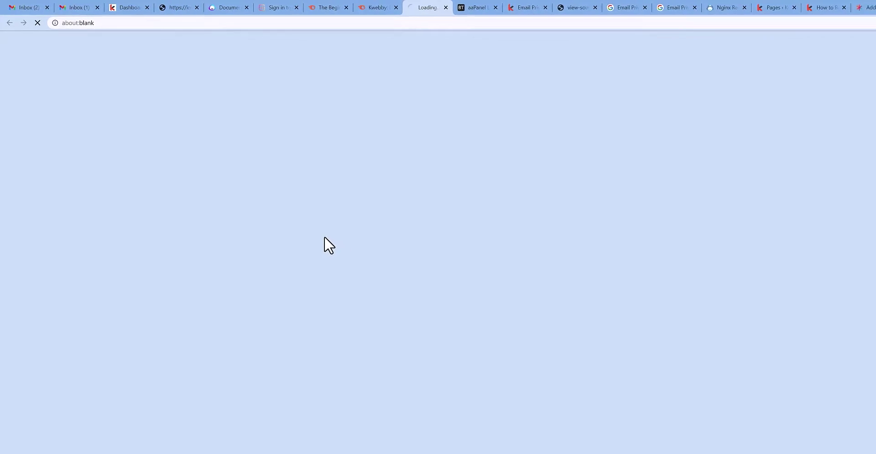
left_click(392, 7)
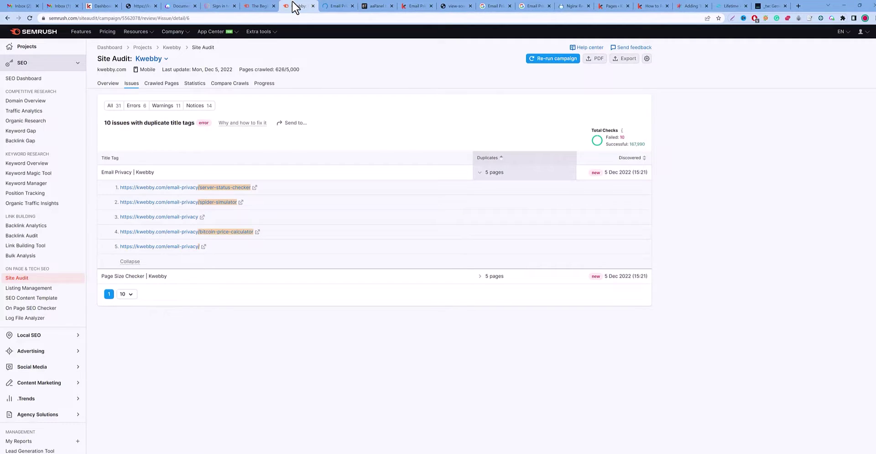
left_click(331, 7)
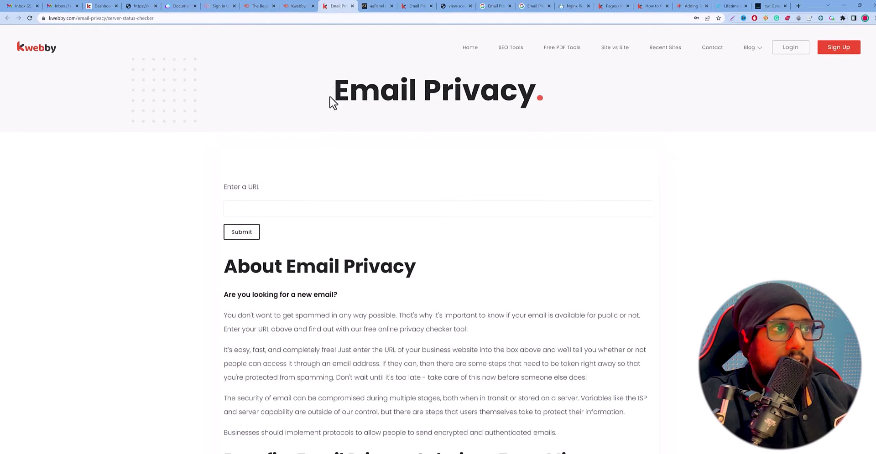
Step: Highlight the URL and the main heading of the server-status-checker page
left_click(166, 19)
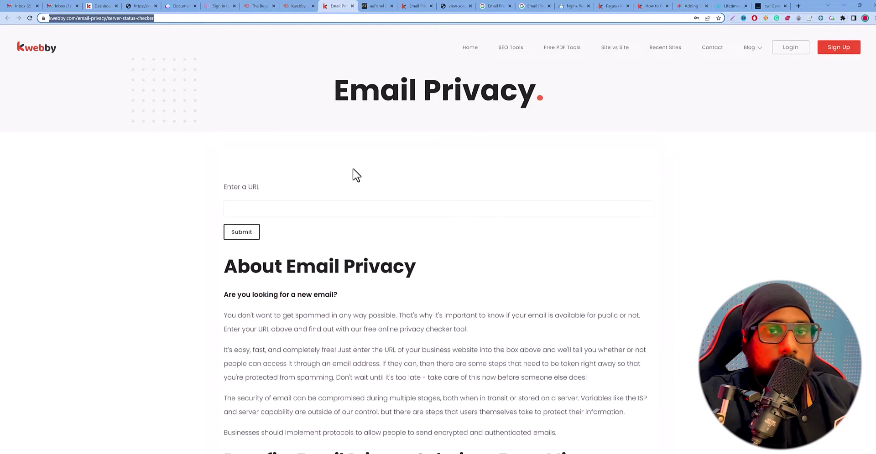
left_click_drag(380, 90, 600, 94)
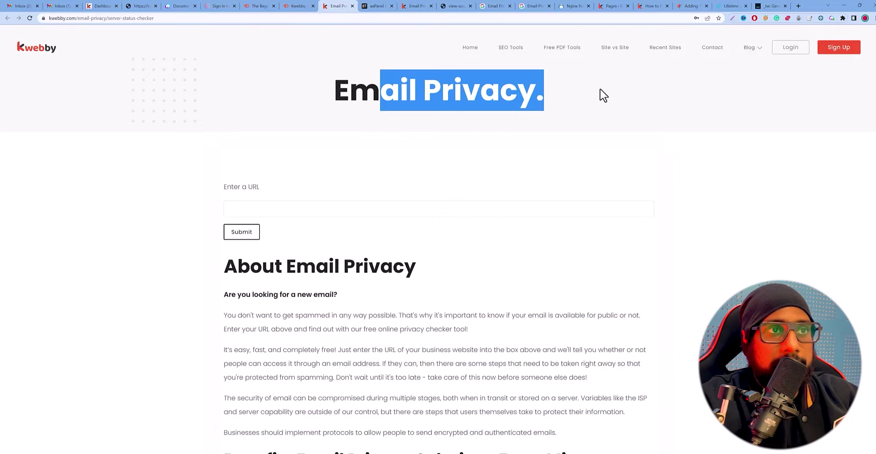
left_click(526, 111)
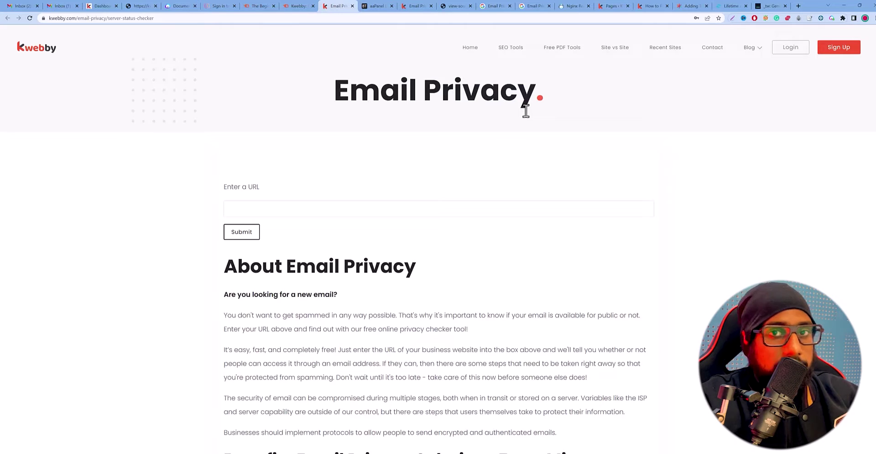
Step: Highlight the server-status-checker page's address and compare it with the Email Privacy | Kwebby duplicates in the Semrush report
left_click(207, 19)
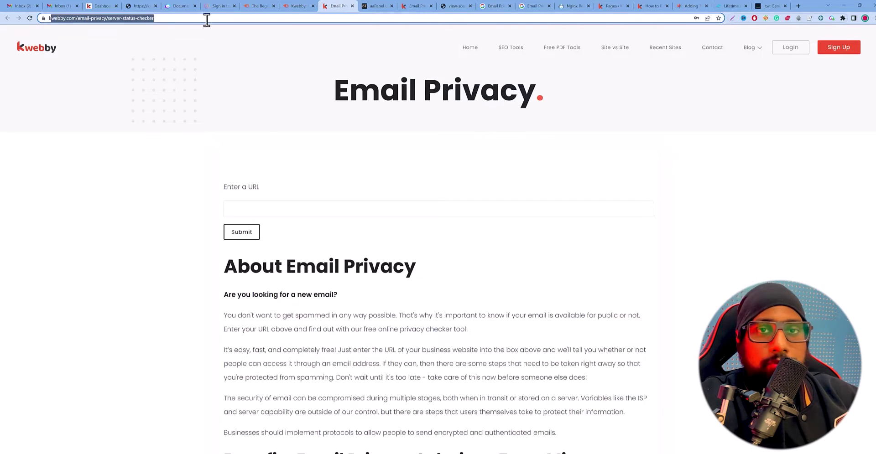
left_click(290, 157)
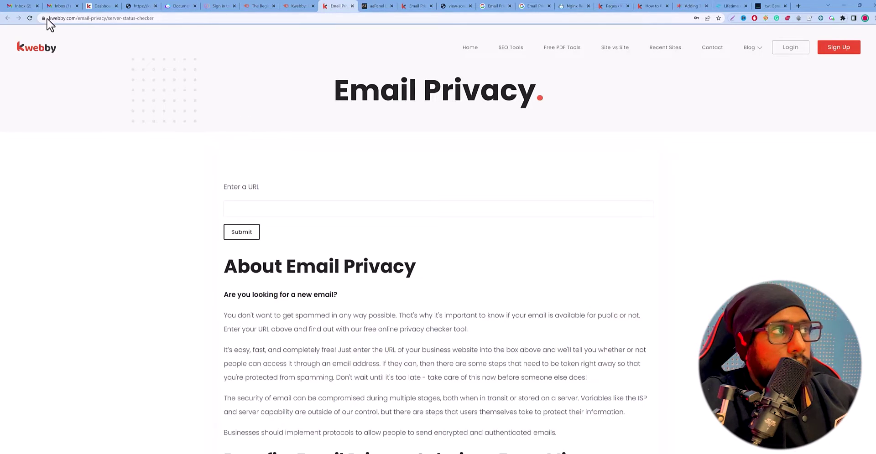
left_click_drag(54, 18, 209, 24)
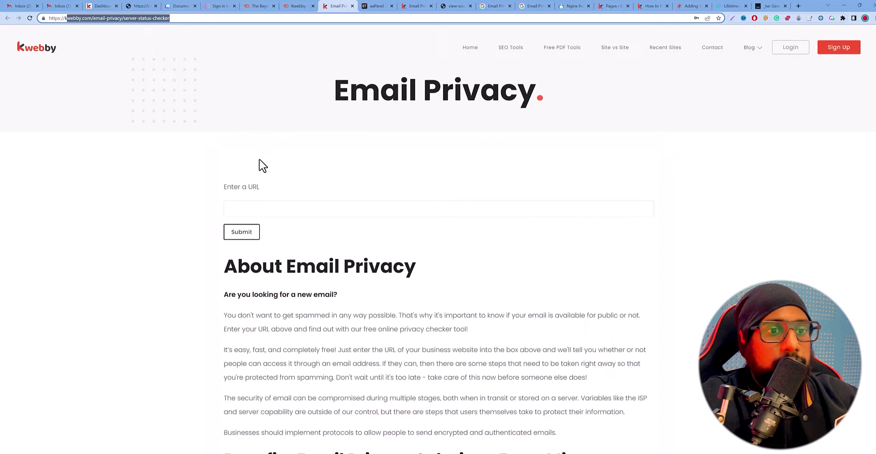
left_click(237, 106)
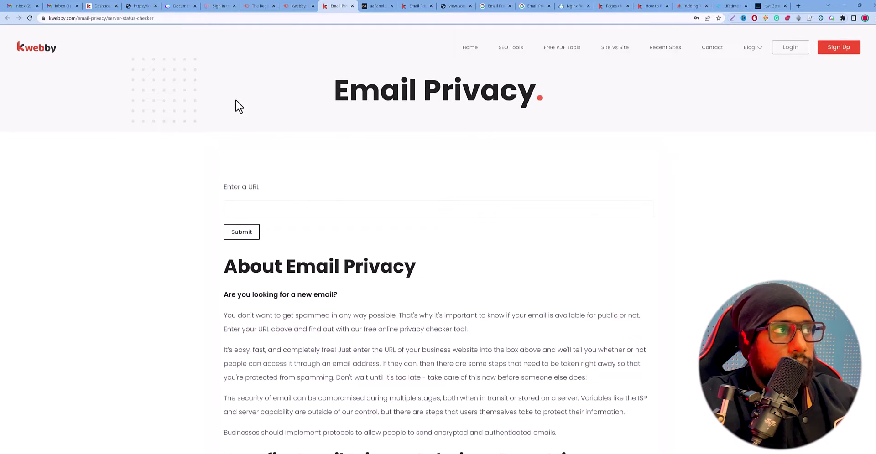
left_click(300, 6)
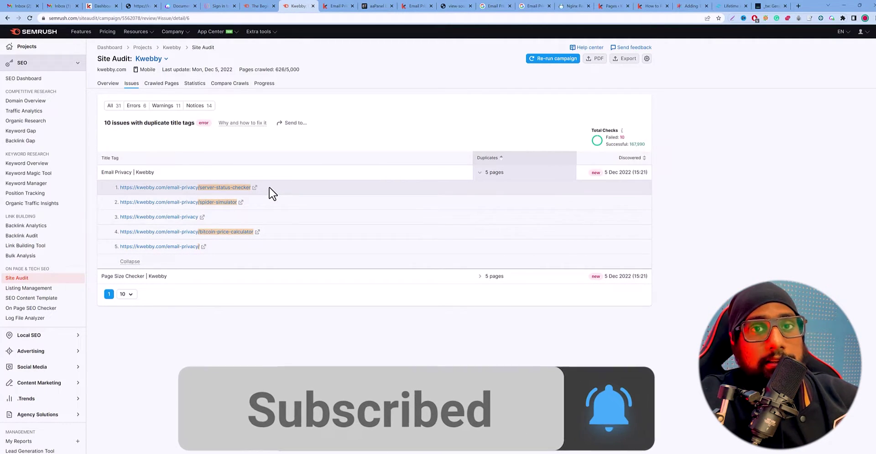
left_click(343, 6)
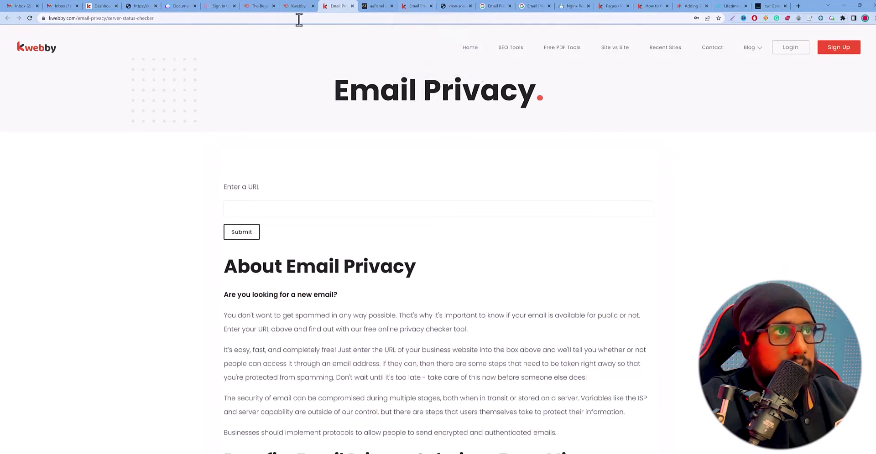
Step: Switch to aaPanel and add the rule "RedirectMatch 301 ^/email-privacy/server-status-checker$ /email-privacy" on line 55 of .htaccess
key("ctrl+Tab")
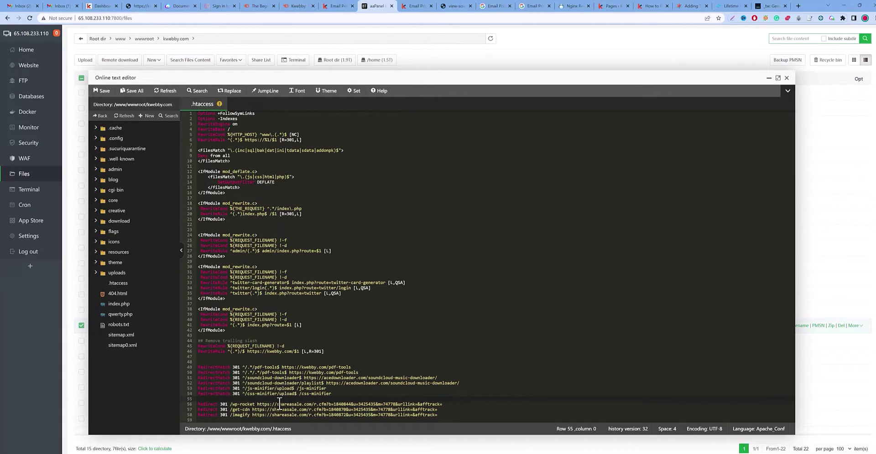
type("Redr")
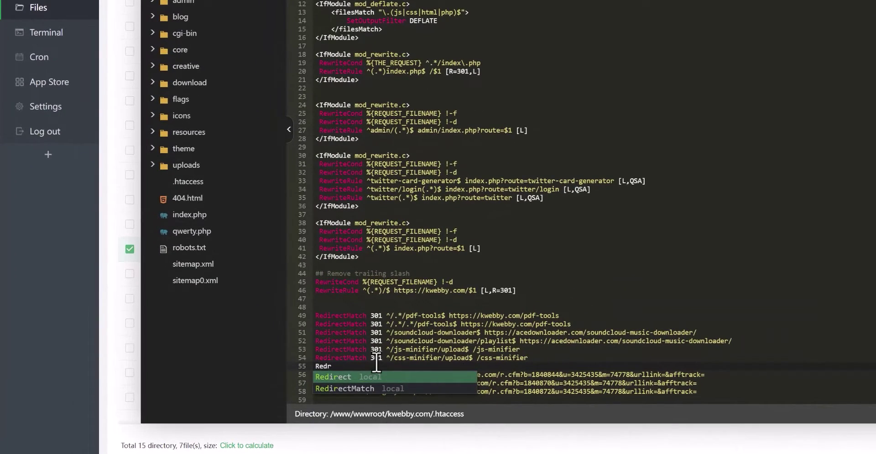
key("BackSpace")
type("irectM")
key("Caps_Lock")
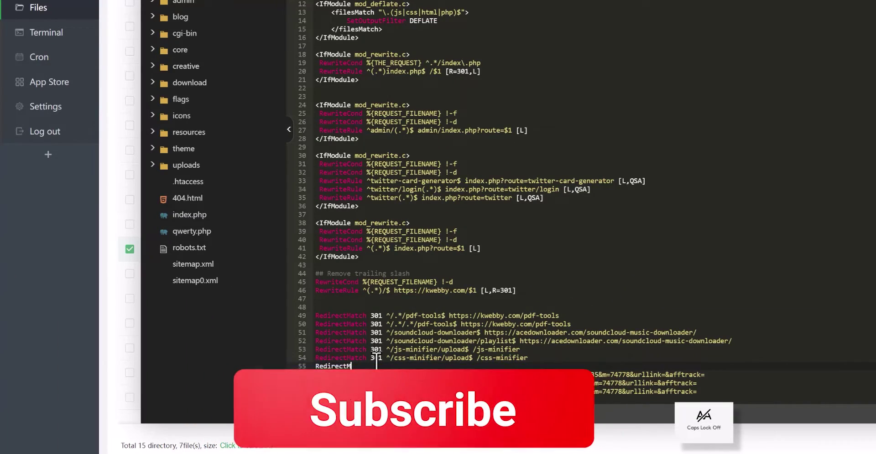
type("atch 301 ")
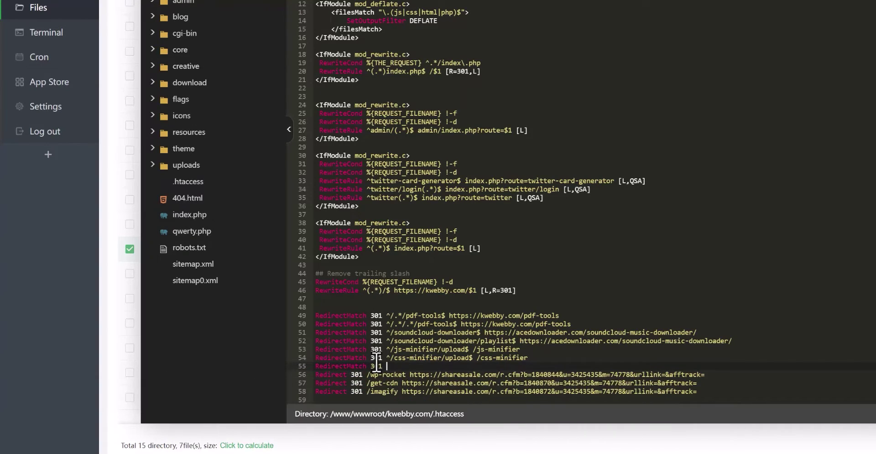
type("^/")
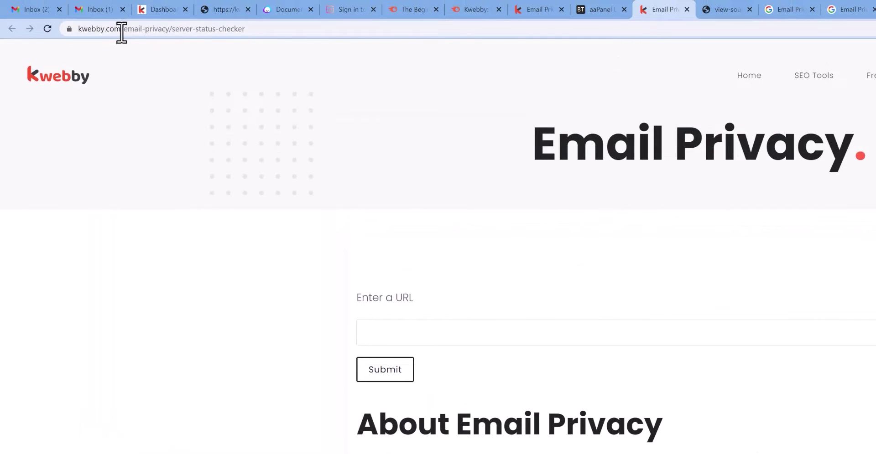
left_click(121, 29)
left_click_drag(148, 29, 271, 29)
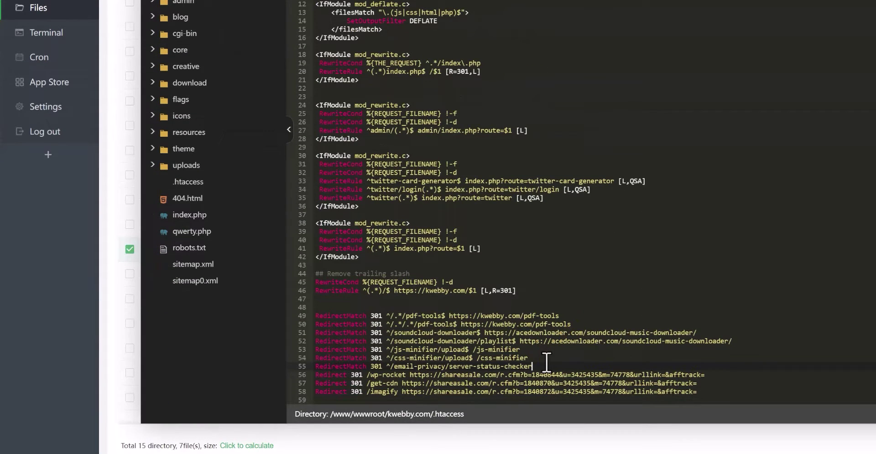
type("$ /")
type("email-privacy")
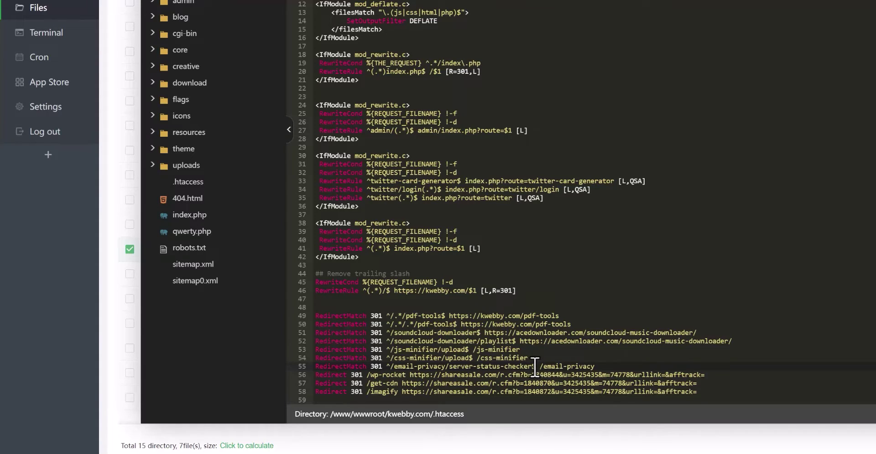
Step: Highlight the source path and the target path of the server-status-checker redirect on line 55
left_click_drag(536, 366, 394, 369)
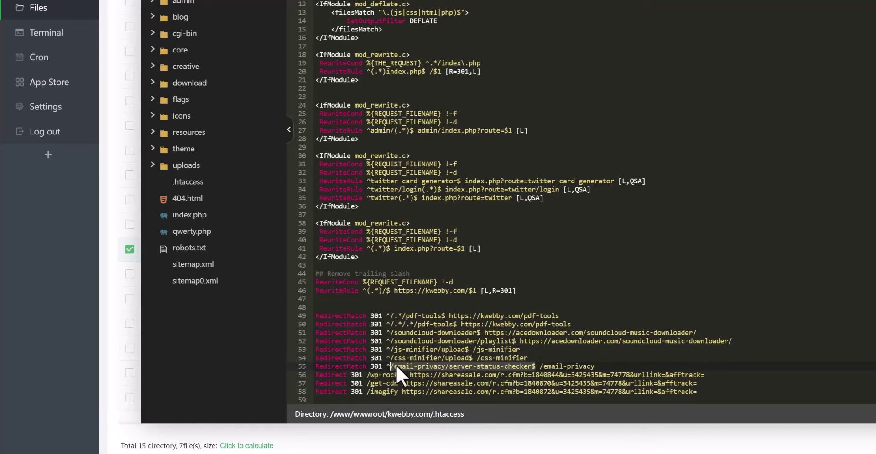
left_click(540, 367)
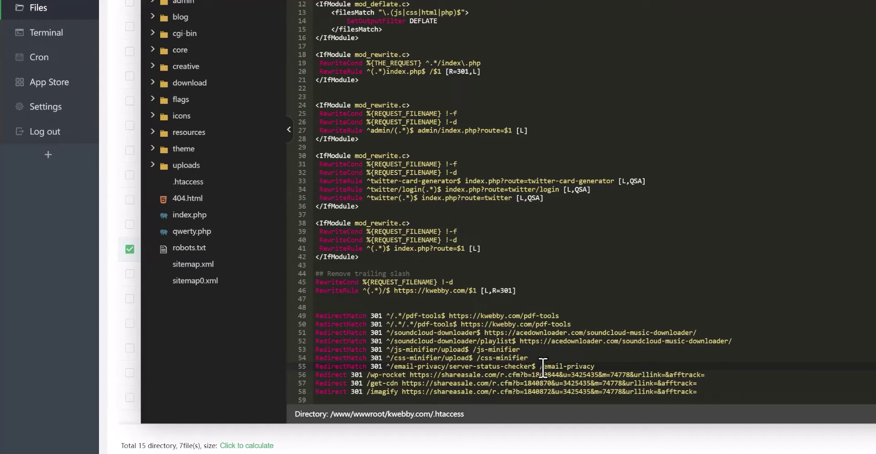
type("/")
left_click_drag(539, 367, 609, 366)
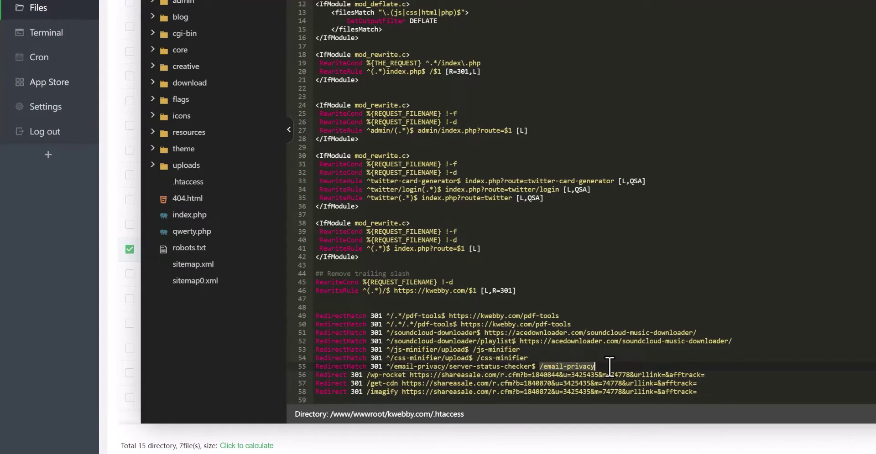
left_click(610, 366)
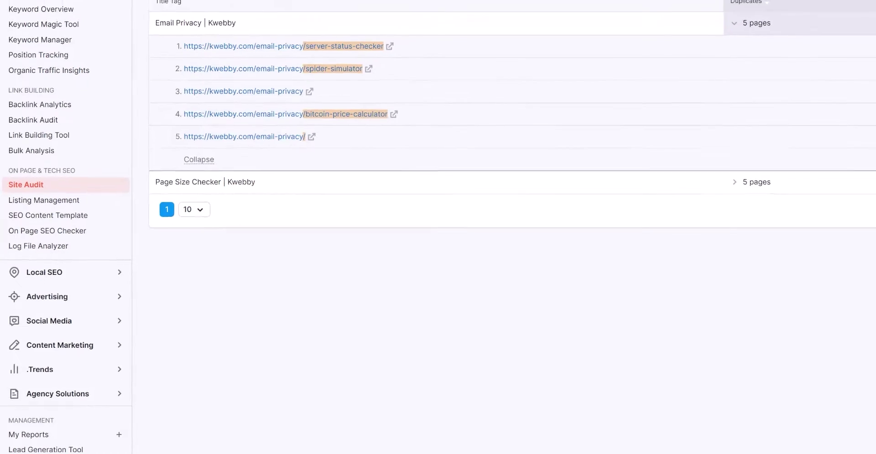
Step: Copy the spider-simulator link address from the Semrush report and start a "RedirectMatch 301" rule on line 56 of .htaccess
right_click(326, 83)
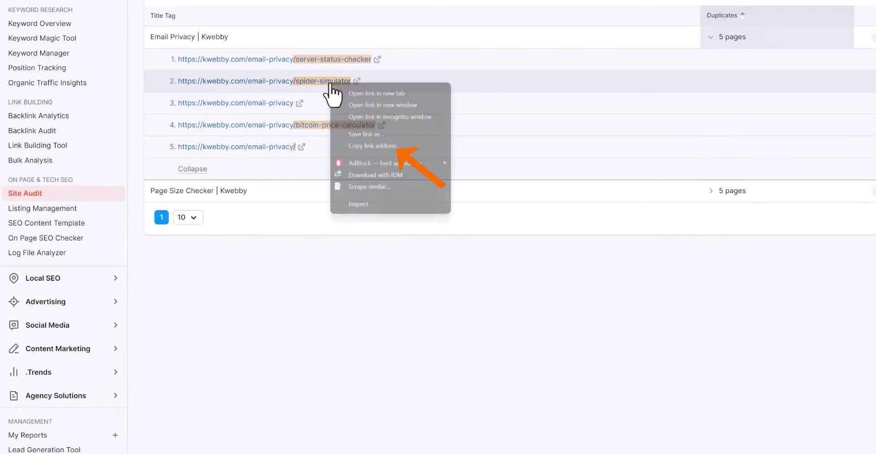
left_click(361, 146)
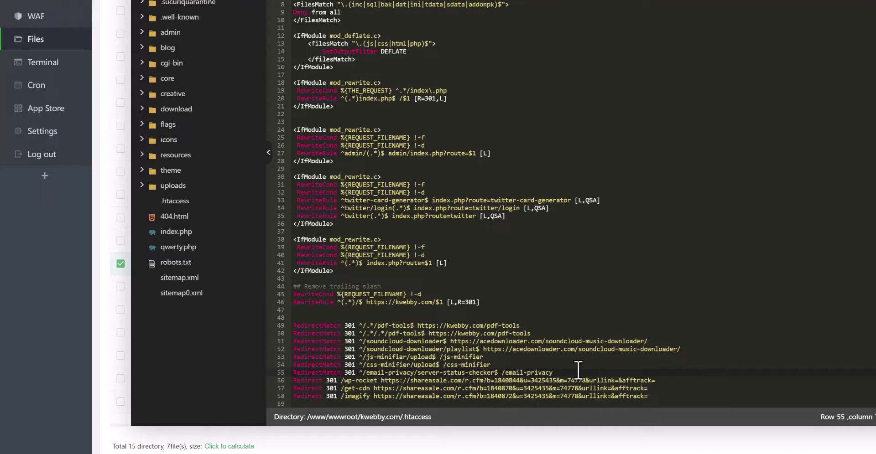
key("Return")
type("Redi")
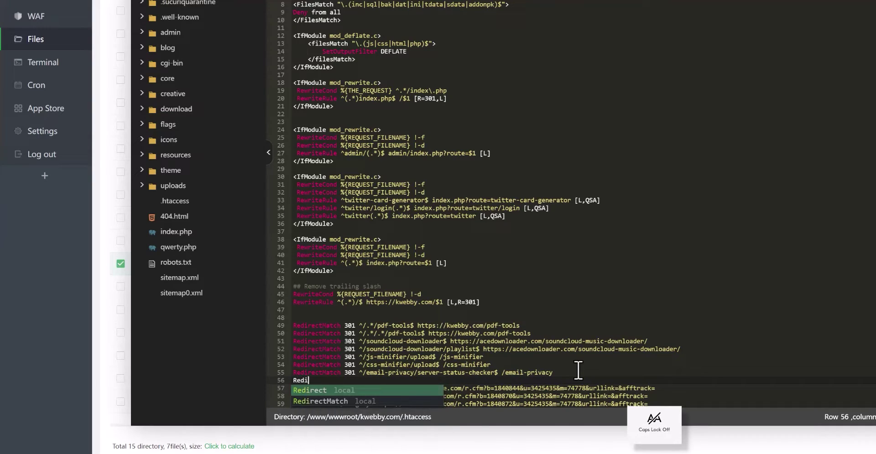
key("Down")
key("Return")
type("301")
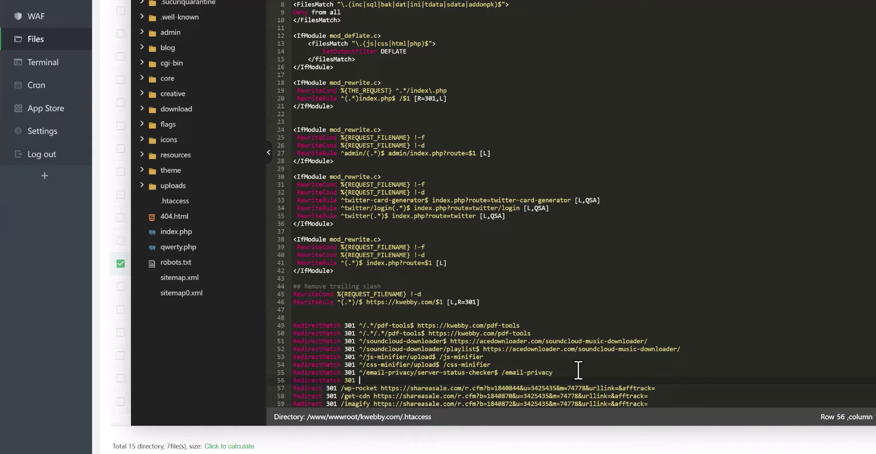
key("ctrl+v")
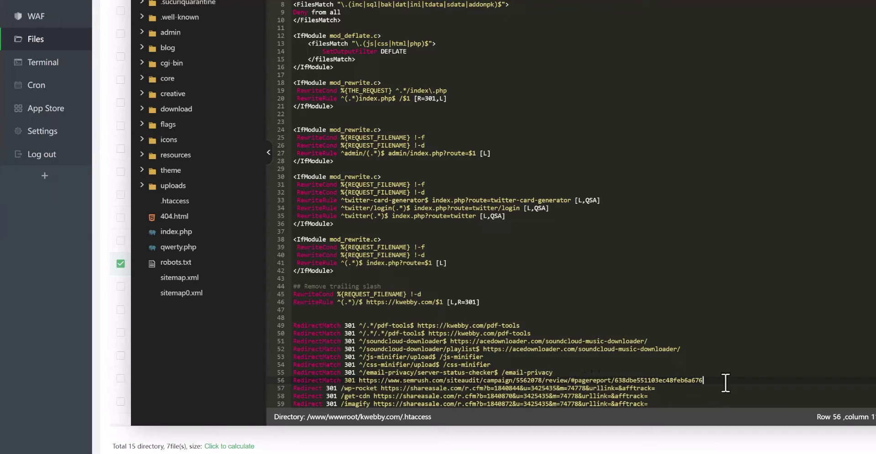
left_click_drag(697, 383, 359, 382)
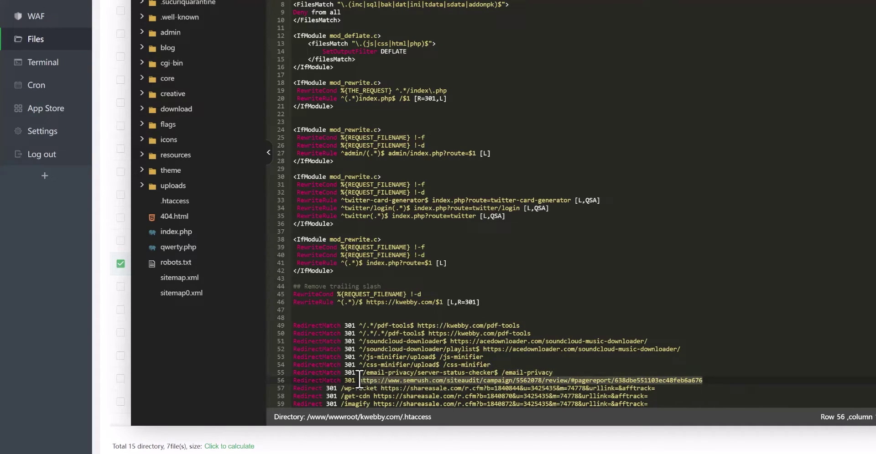
key("BackSpace")
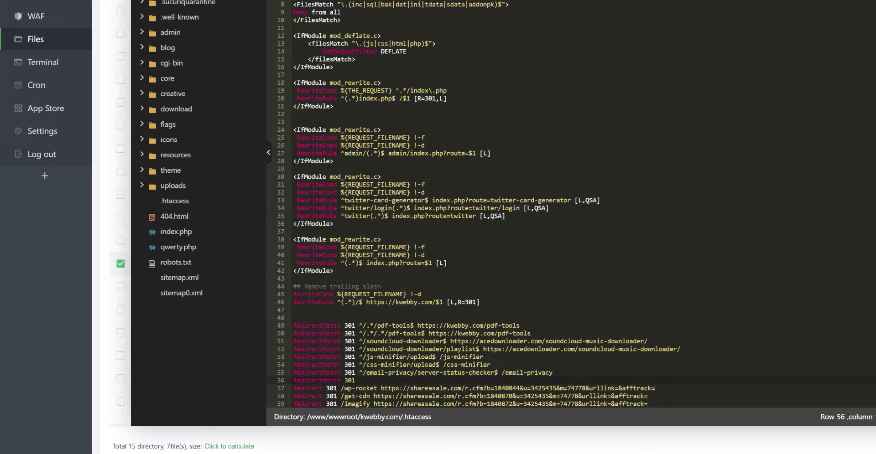
key("alt+Tab")
left_click_drag(349, 82, 183, 82)
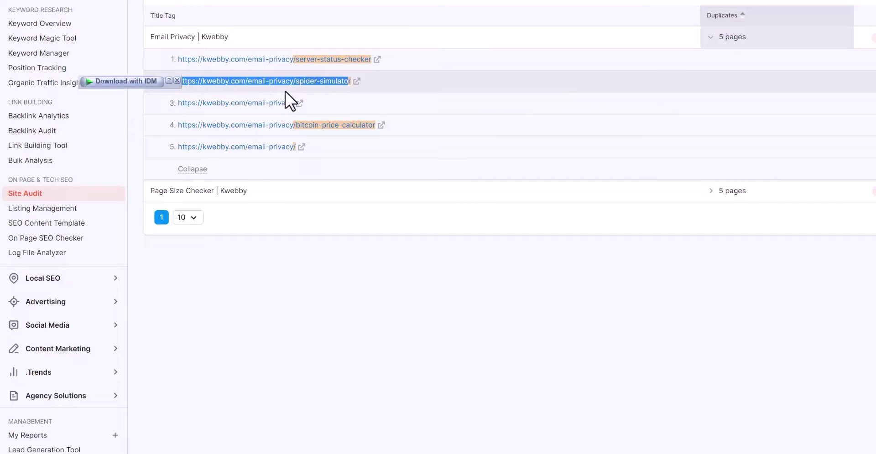
key("ctrl+c")
key("alt+Tab")
key("ctrl+v")
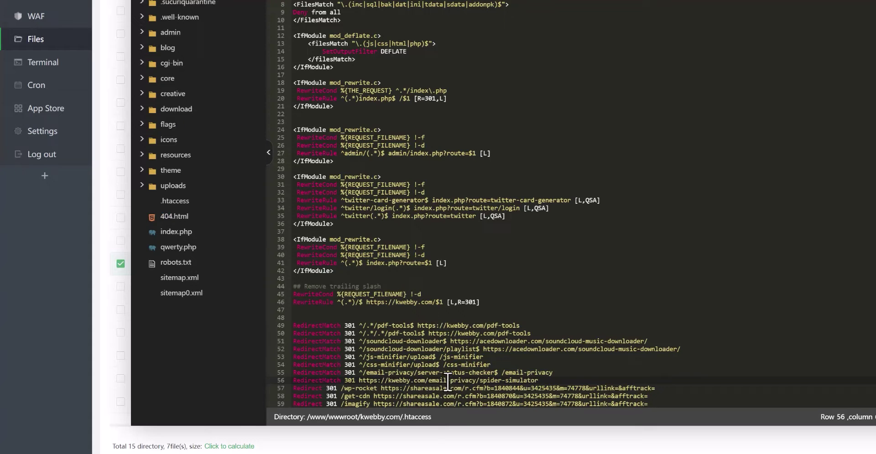
left_click(361, 380)
left_click_drag(361, 380, 426, 381)
type("^")
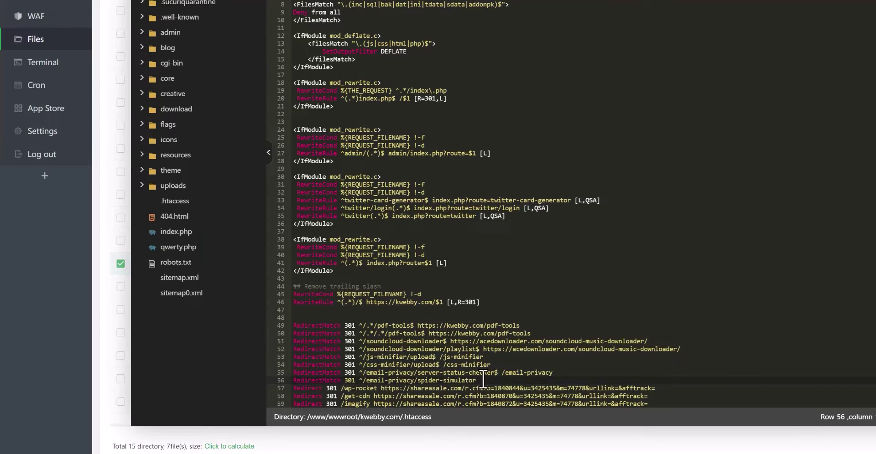
left_click(492, 380)
left_click(502, 368)
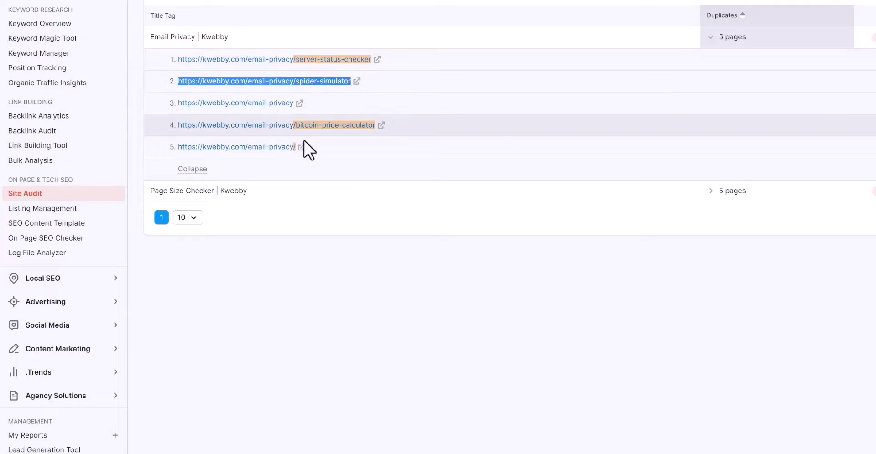
Step: Copy the bitcoin-price-calculator URL from the Semrush report and add "RedirectMatch 301" with that URL on line 57 of .htaccess
left_click_drag(375, 133, 178, 127)
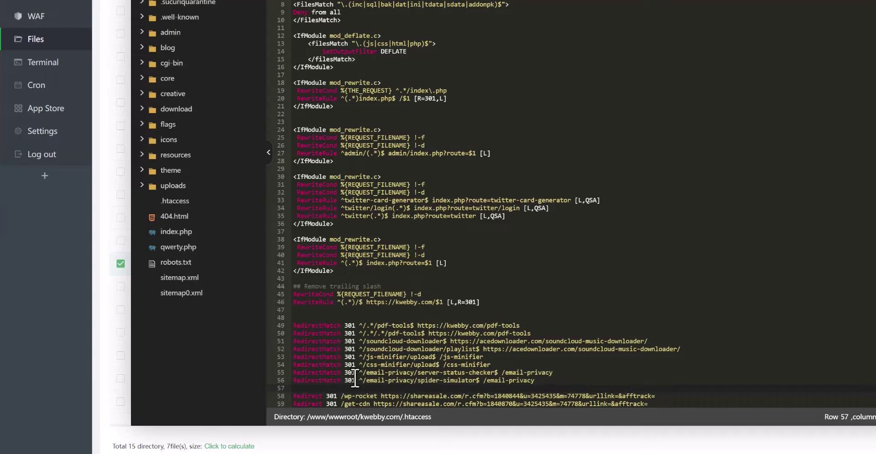
type("Red")
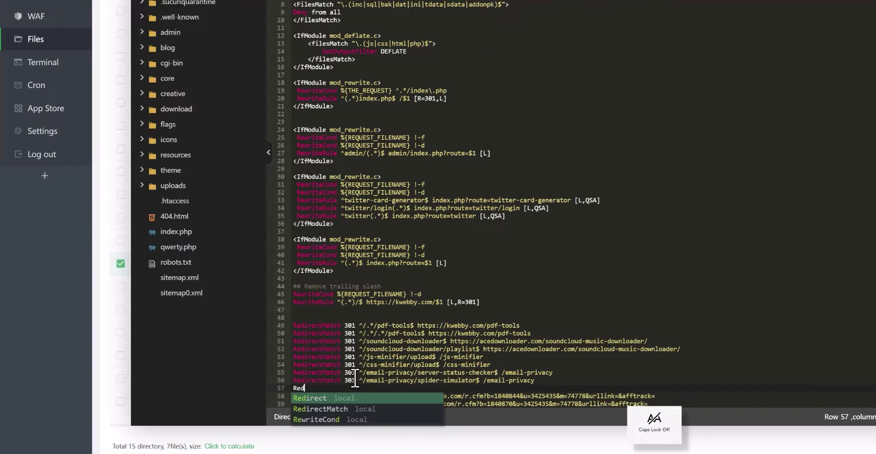
key("Down")
key("Return")
type("301 https://kwebby.com/email-privacy/bitcoin-price-calculator")
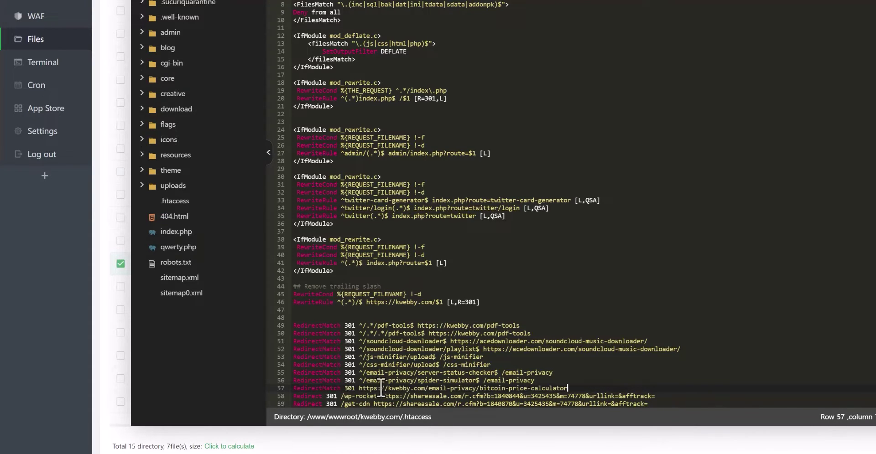
left_click_drag(426, 388, 361, 388)
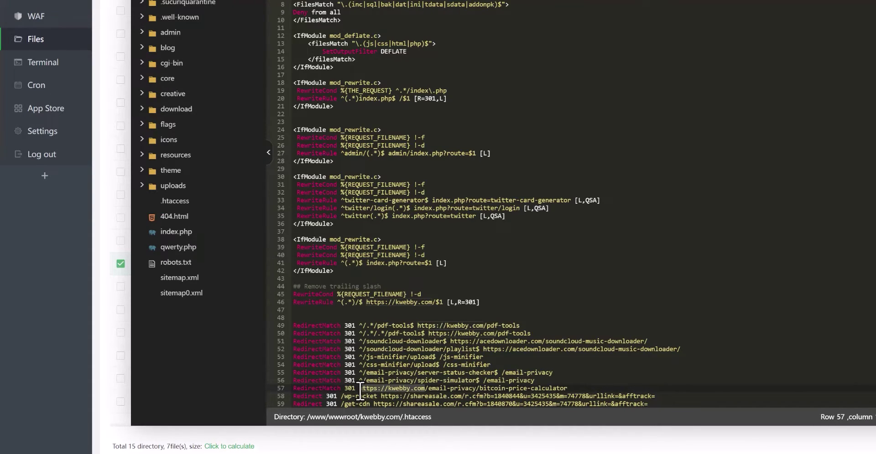
type("^")
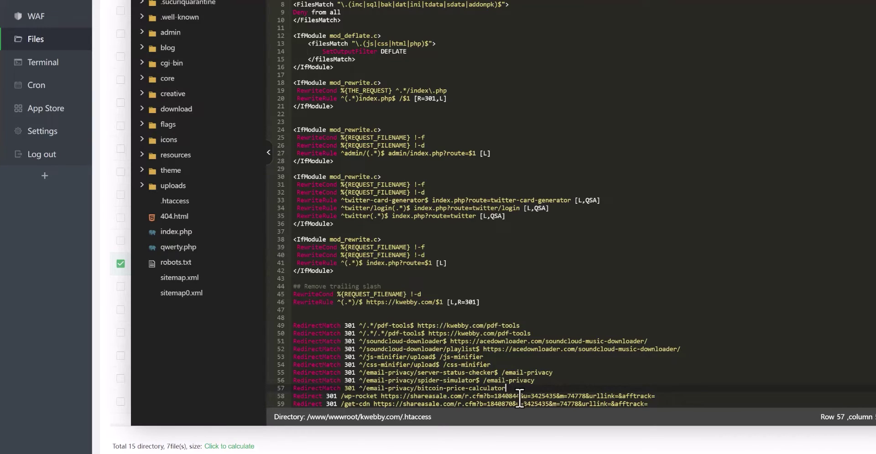
left_click(515, 390)
type("$ ")
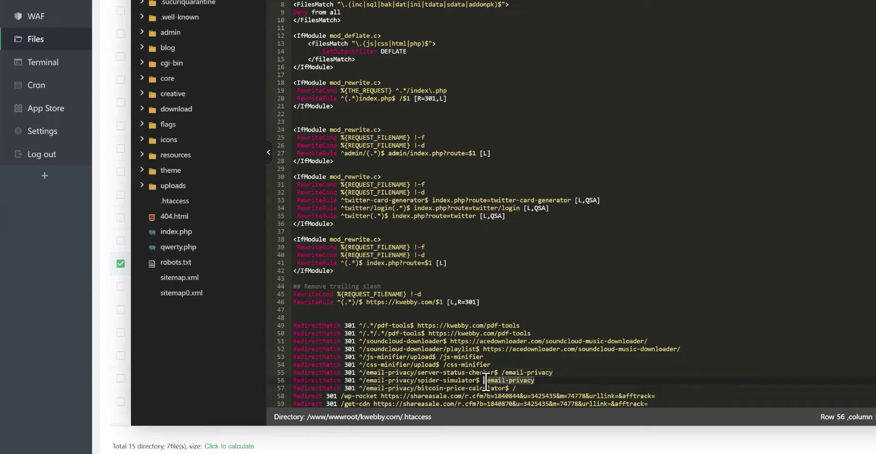
type("/")
key("ctrl+v")
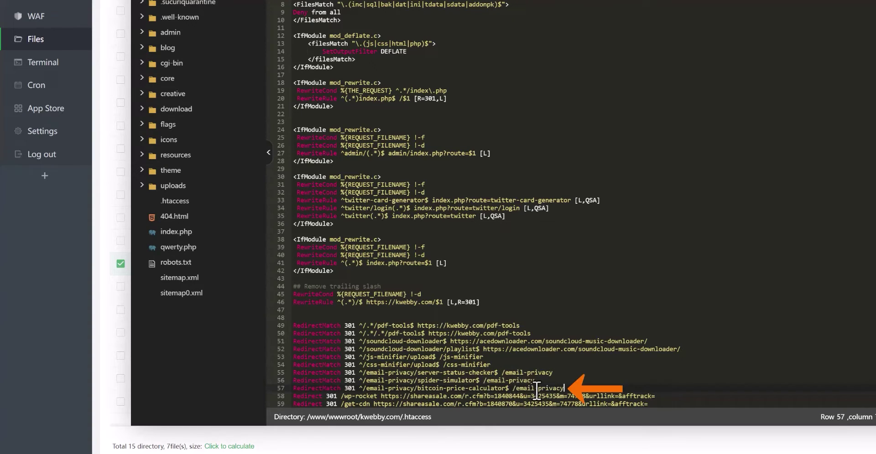
Step: Add a new line 58 to .htaccess, below the bitcoin-price-calculator rule, beginning with "RedirectMatch 301"
key("Return")
scroll(386, 363, "down", 1)
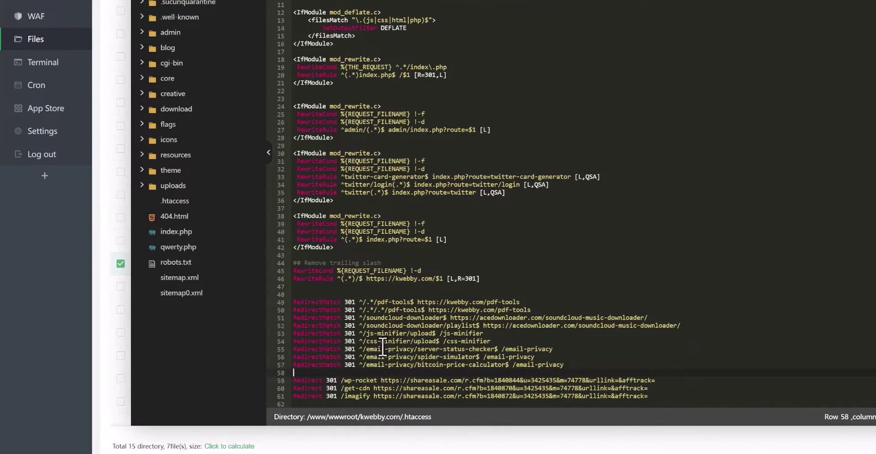
key("Caps_Lock")
type("R")
key("Caps_Lock")
type("edi")
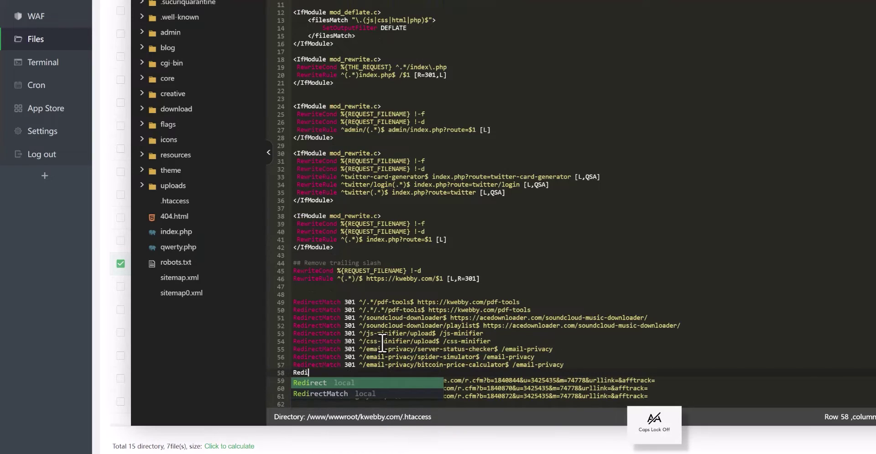
key("Down")
key("Return")
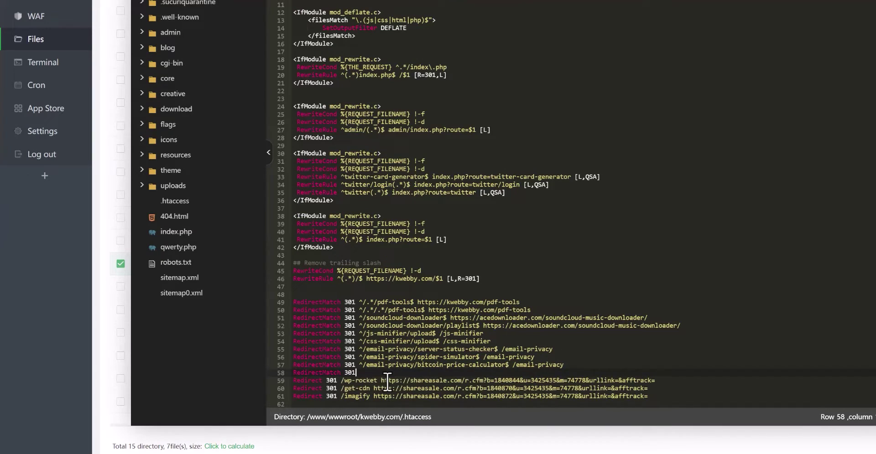
left_click_drag(375, 125, 179, 124)
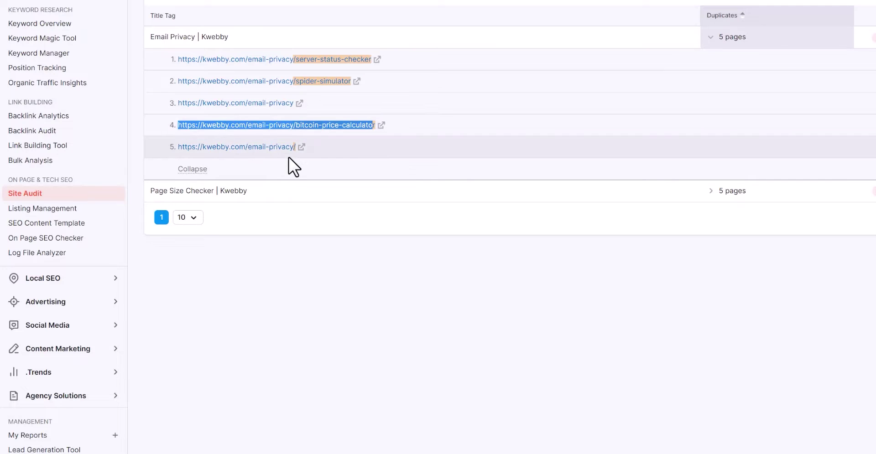
left_click_drag(295, 146, 177, 145)
left_click(300, 156)
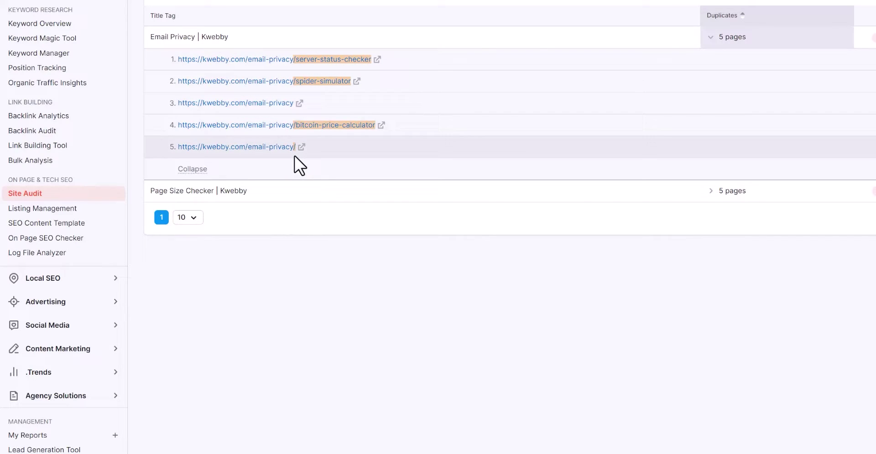
left_click_drag(296, 154, 177, 169)
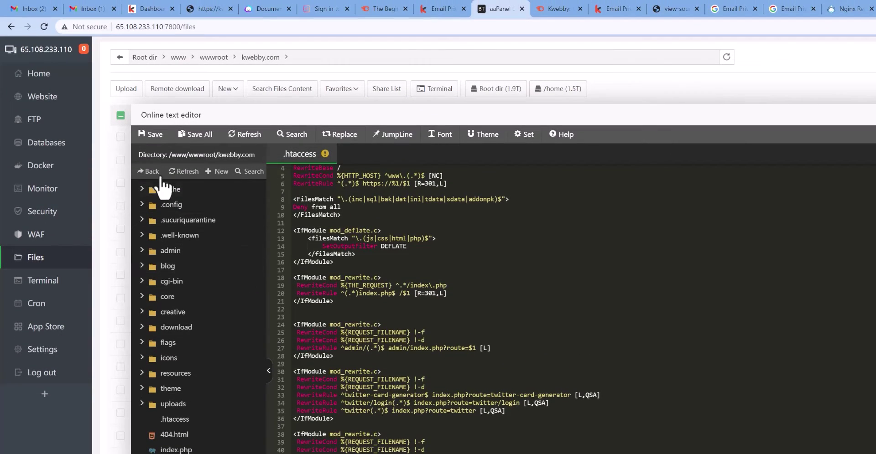
left_click(151, 134)
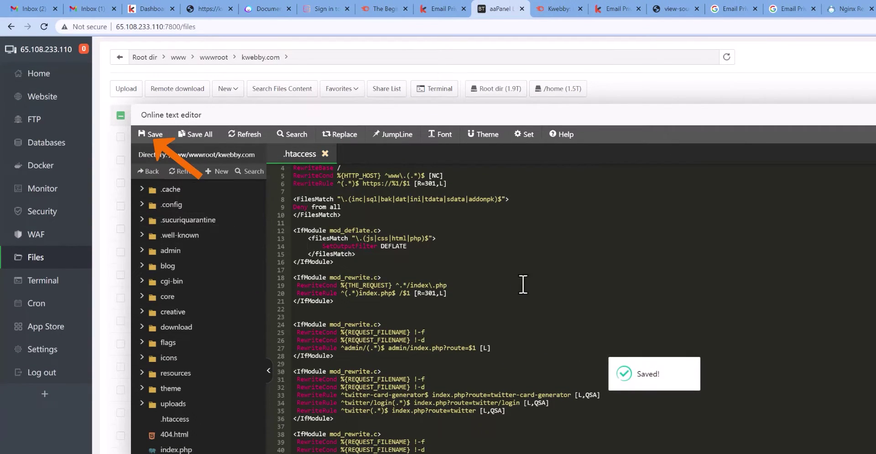
Step: Open the email-privacy/server-status-checker link from the Semrush report and examine the address it redirects to
left_click(559, 8)
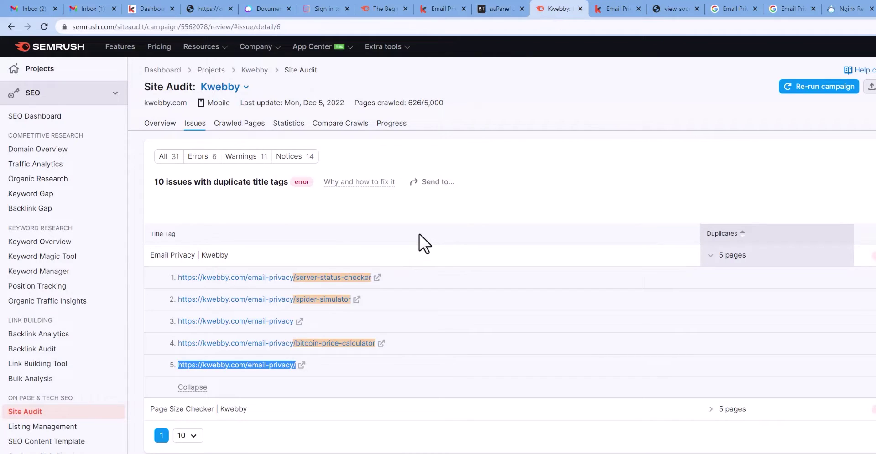
left_click(403, 216)
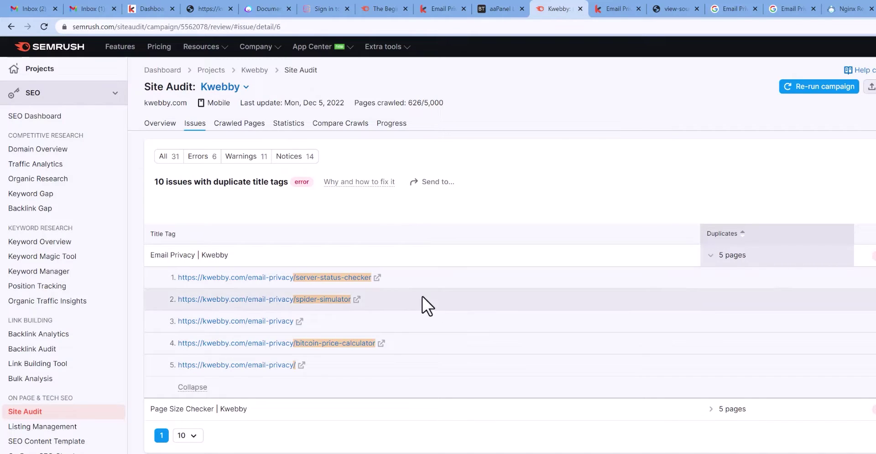
left_click(377, 279)
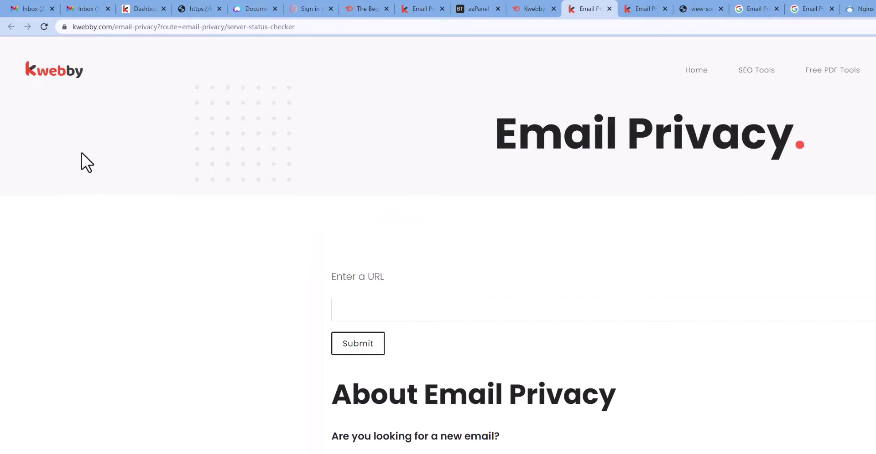
left_click_drag(157, 27, 410, 29)
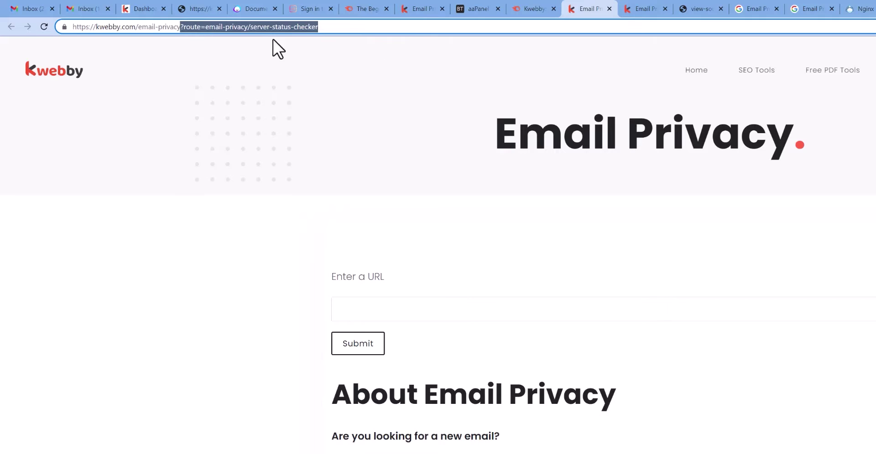
left_click_drag(334, 28, 553, 8)
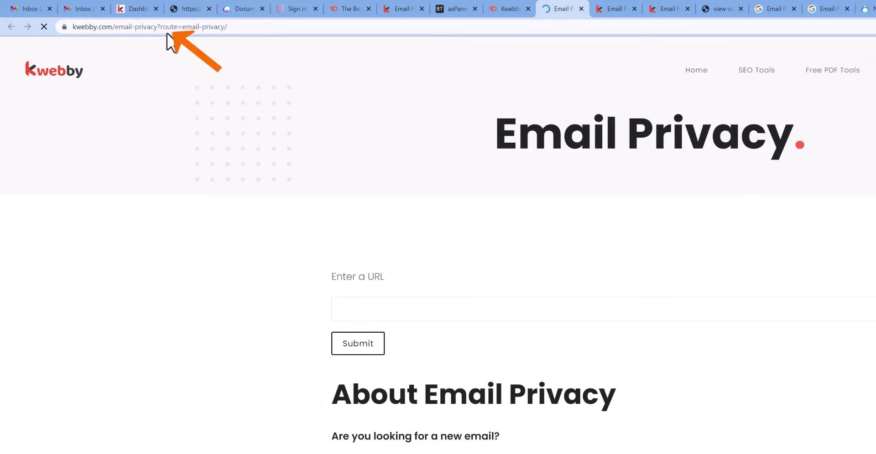
left_click_drag(163, 26, 228, 27)
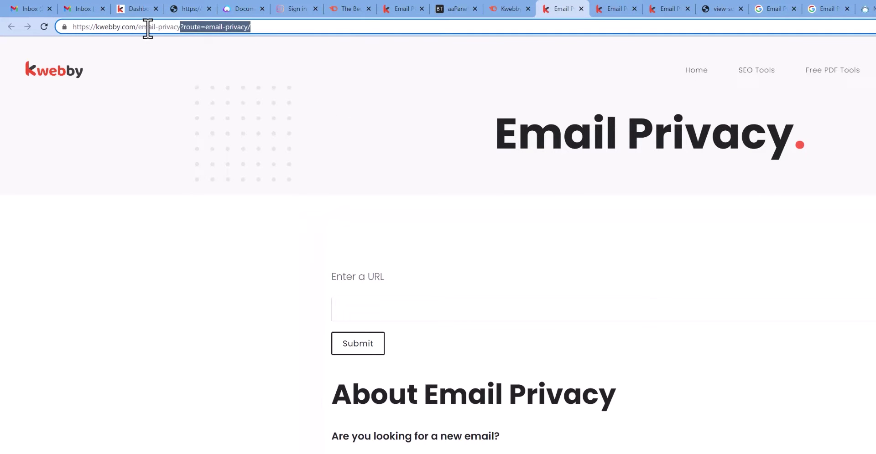
key("BackSpace")
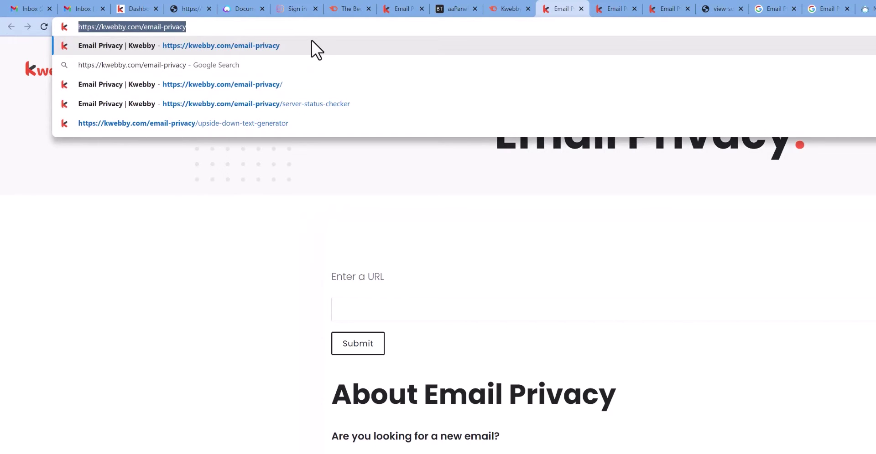
Step: Return to the Semrush site audit for Kwebby and re-run the campaign
left_click(519, 9)
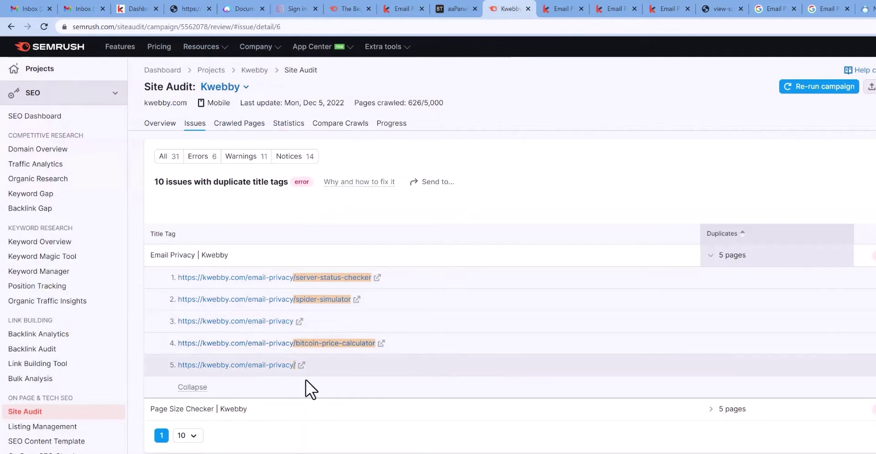
left_click(827, 88)
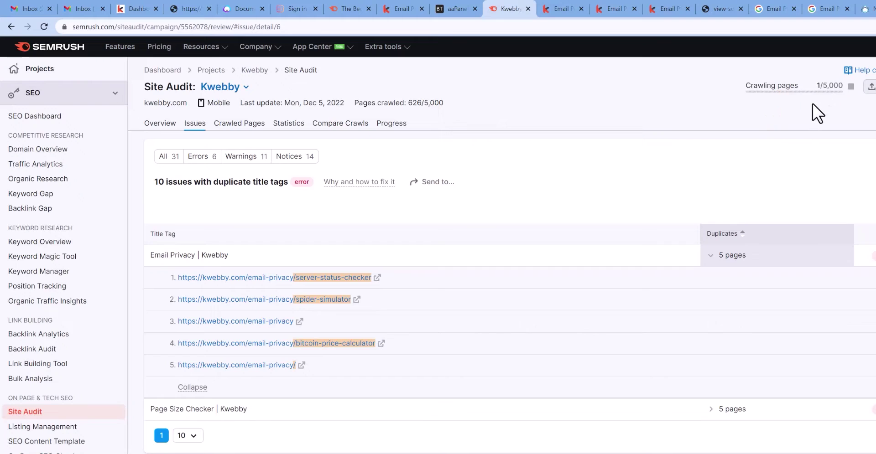
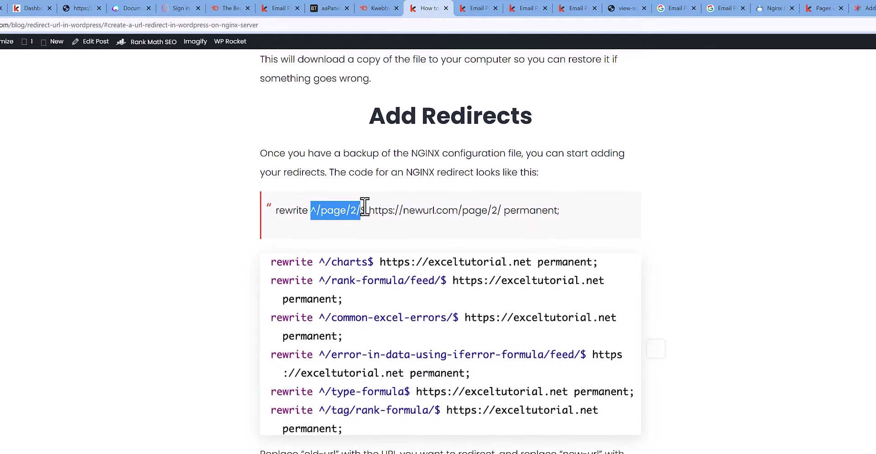
Step: Examine the NGINX redirect syntax and rewrite examples under "Add Redirects" in the Kwebby blog article
left_click(366, 211)
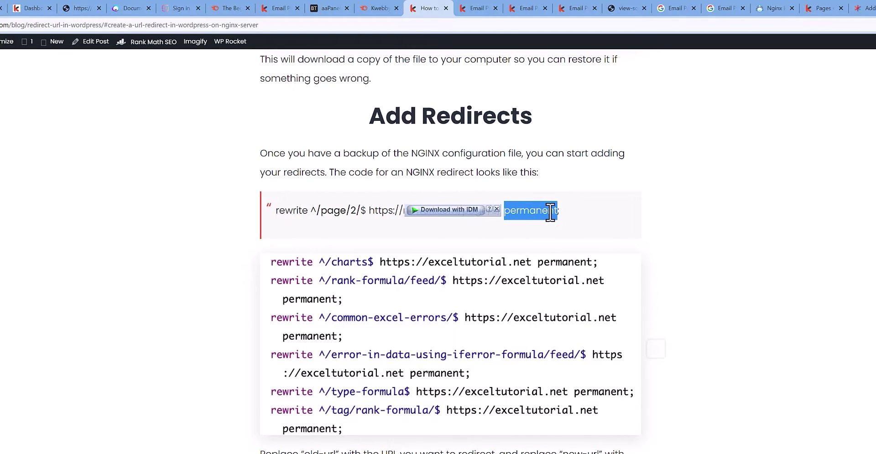
left_click(361, 219)
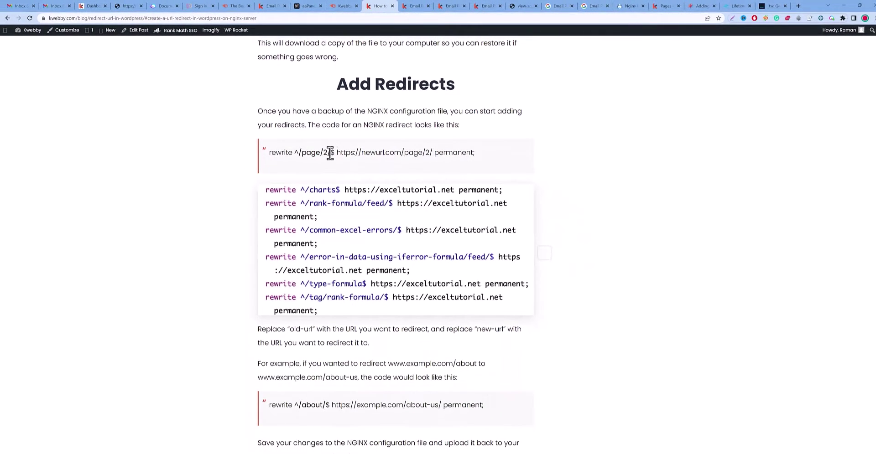
left_click_drag(335, 152, 295, 154)
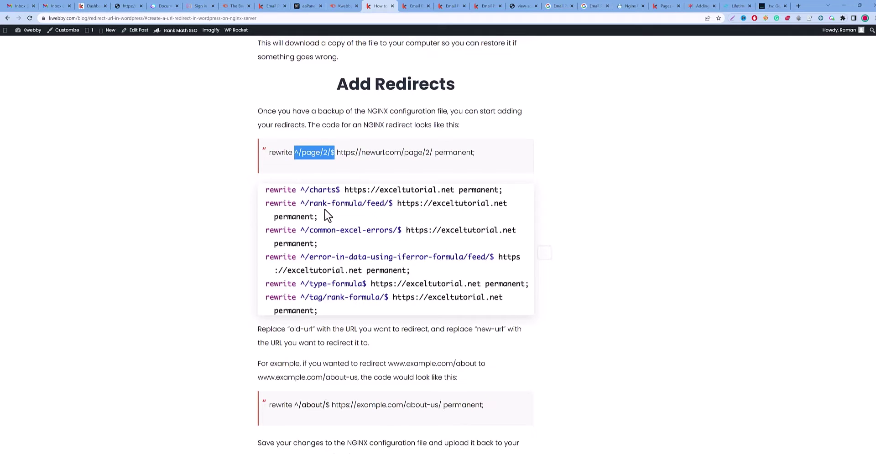
scroll(343, 212, "down", 6)
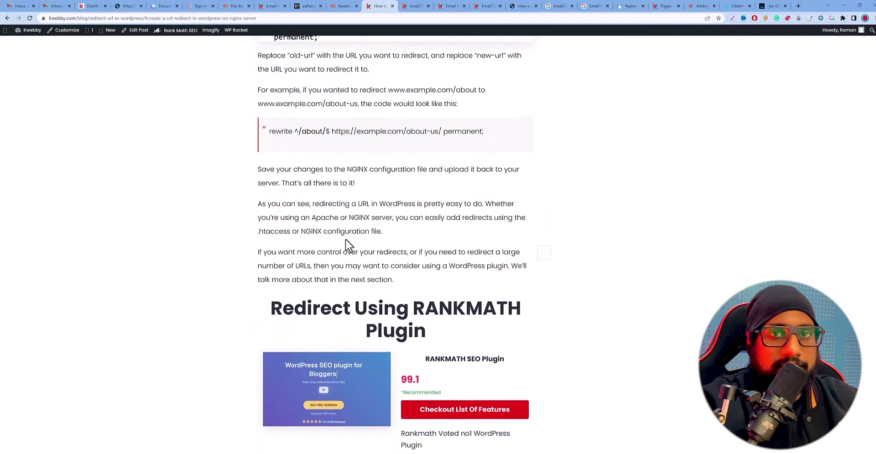
scroll(346, 241, "up", 3)
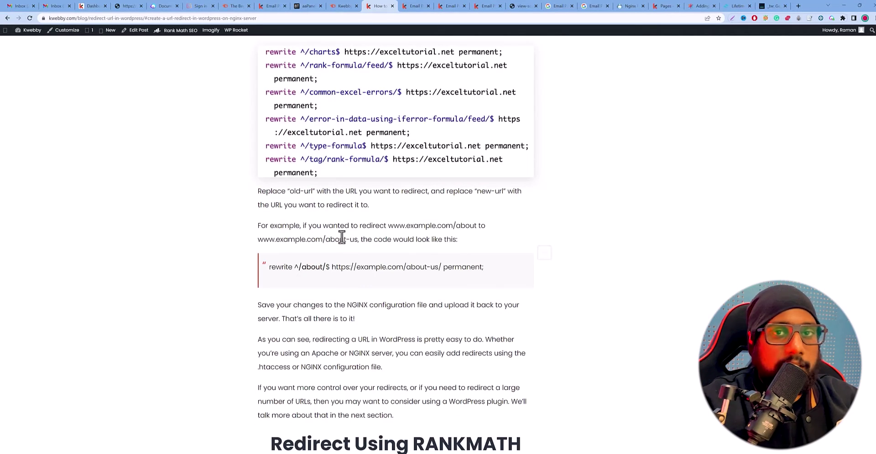
scroll(375, 251, "up", 2)
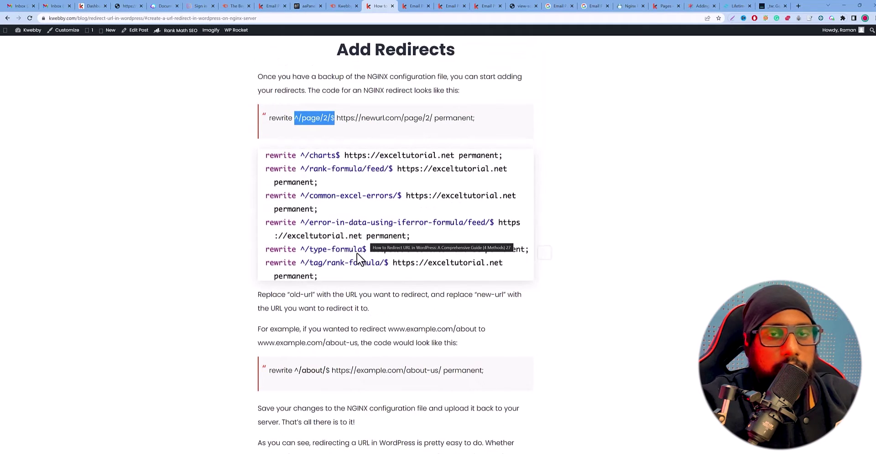
scroll(357, 276, "up", 1)
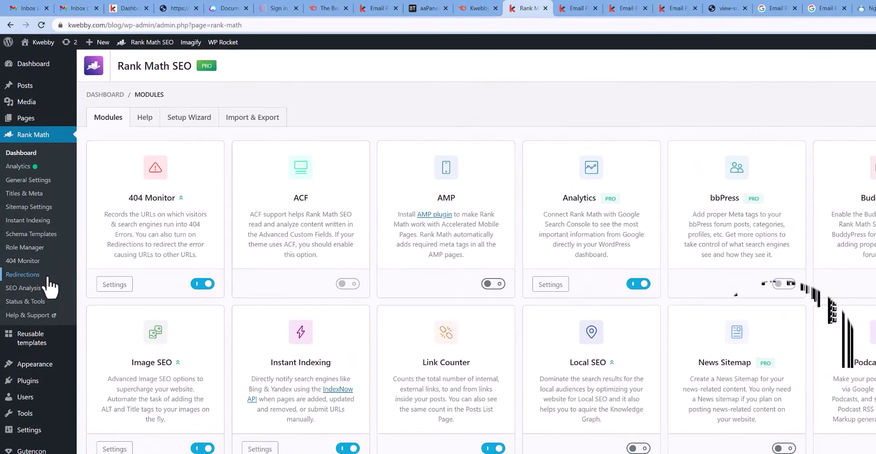
Step: Open Rank Math's Redirections in WordPress and start adding a new redirection
left_click(23, 276)
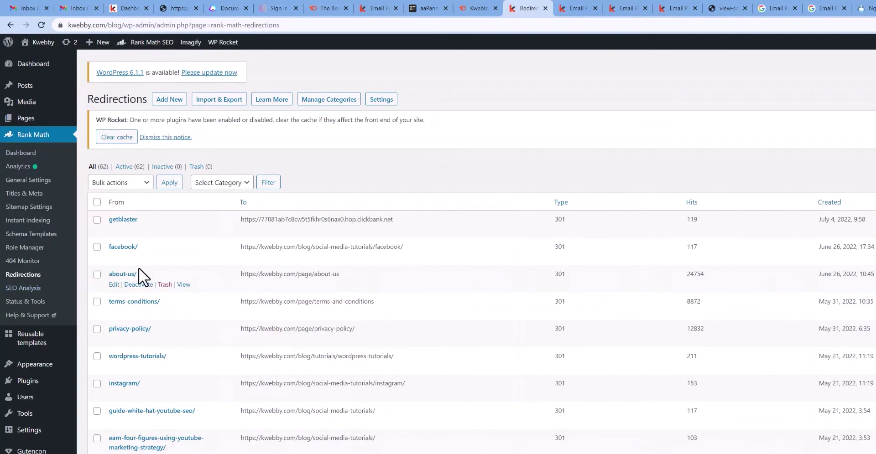
left_click(170, 101)
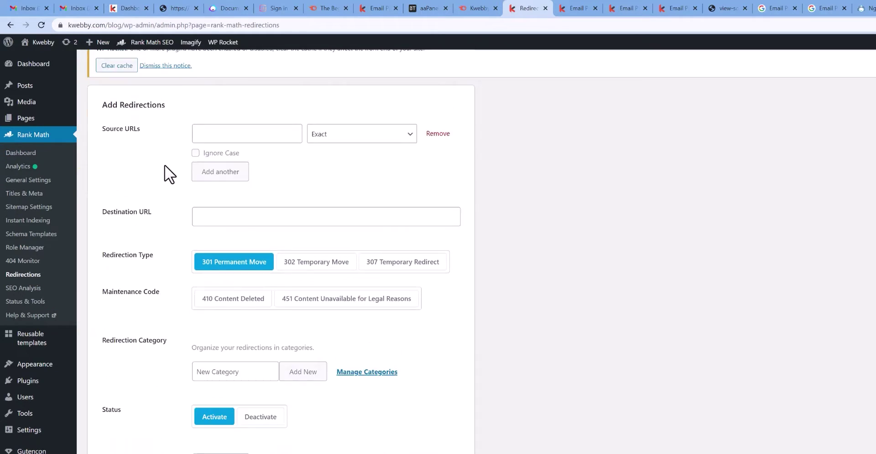
left_click(251, 196)
left_click(261, 179)
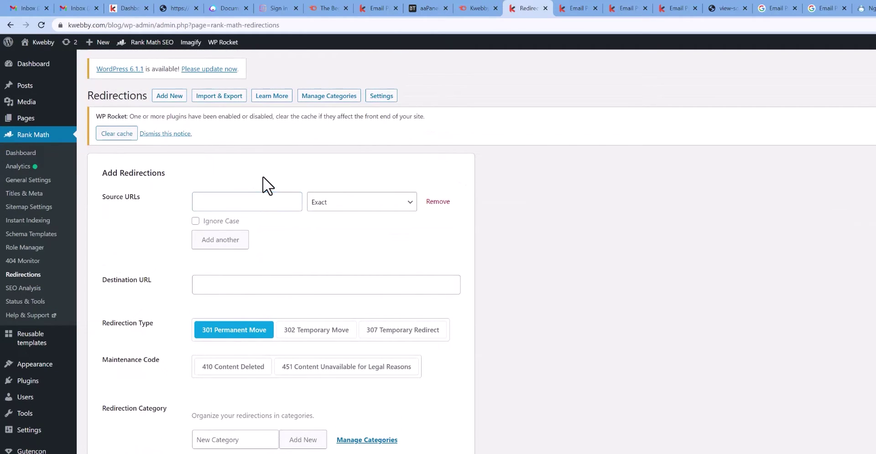
Step: Switch to the email-privacy/server-status-checker page's browser tab and load kwebby.com/blog/ there
mouse_move(570, 14)
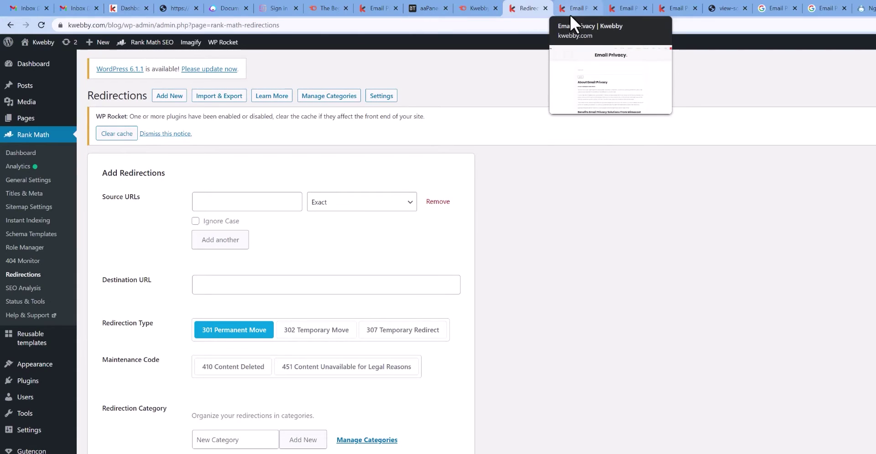
left_click(570, 9)
left_click(571, 23)
left_click(571, 23)
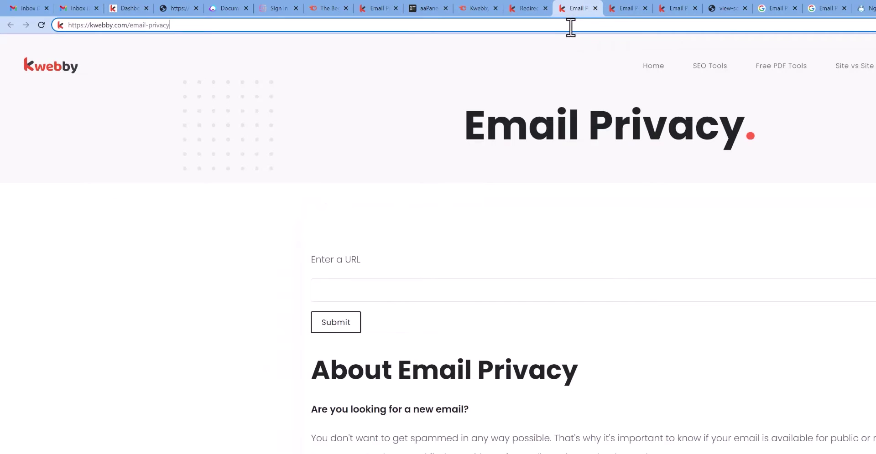
left_click(640, 6)
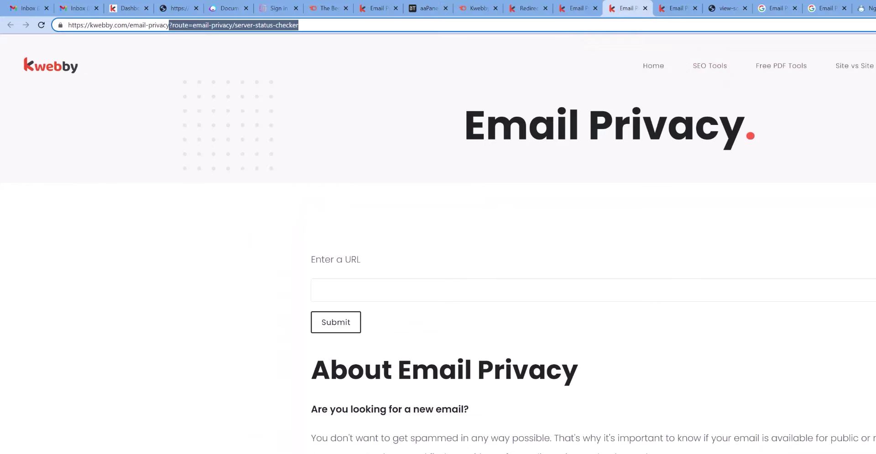
key("Return")
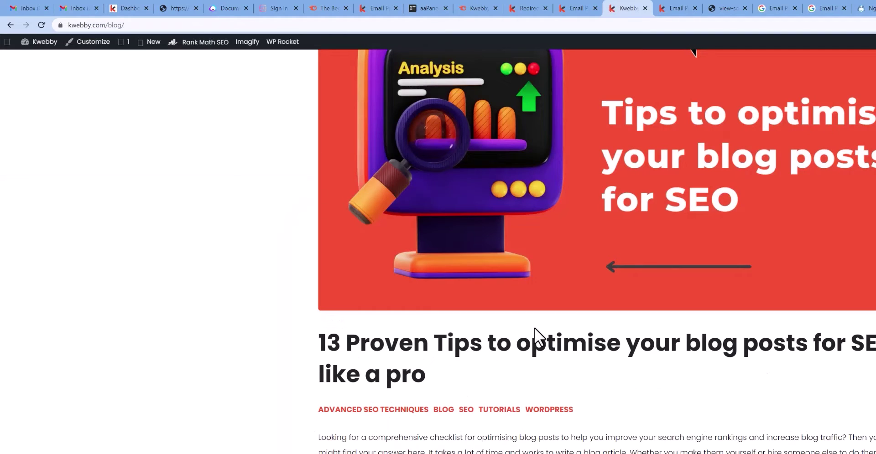
Step: Copy the link of the "13 Proven Tips to optimise your blog posts" article into the redirection's source URL, keeping the match type Exact
right_click(534, 336)
left_click(574, 393)
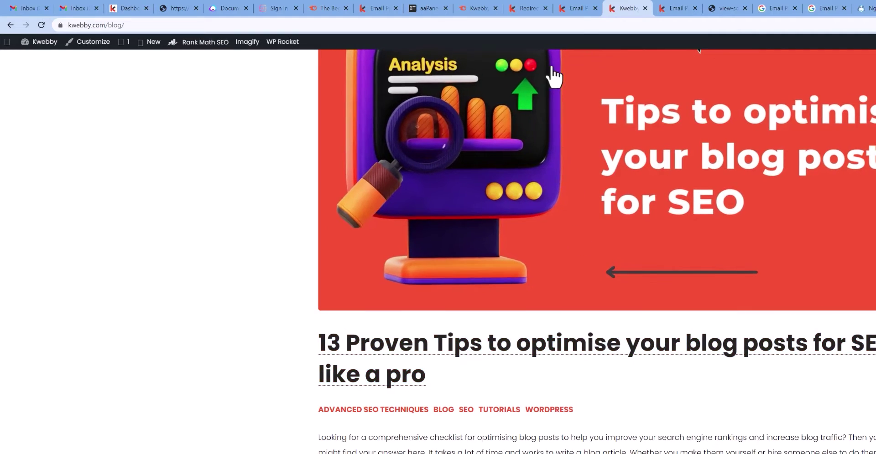
left_click(530, 9)
left_click(366, 205)
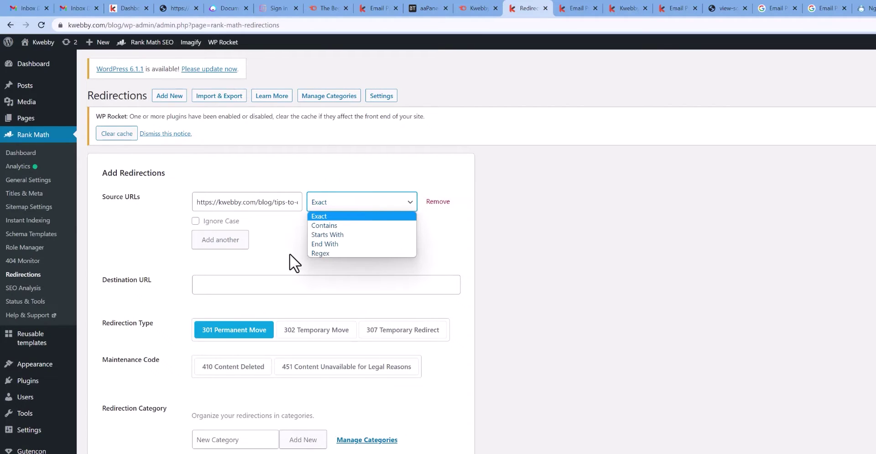
left_click(273, 240)
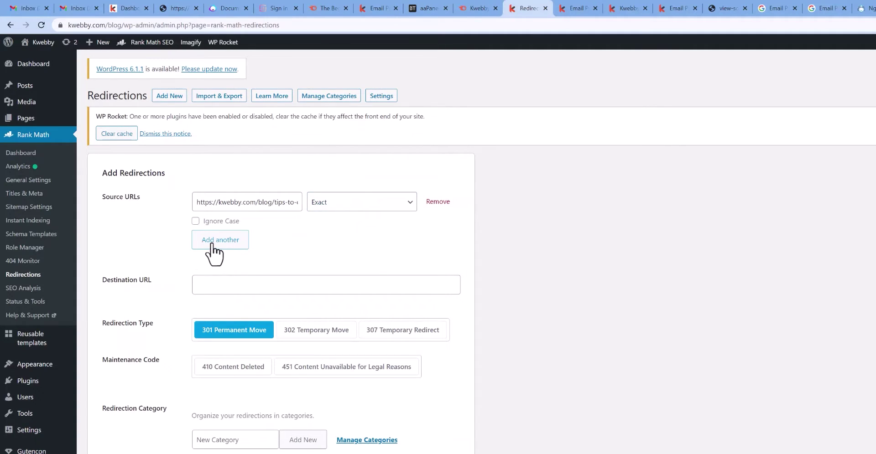
Step: Check the crawl in Semrush, return to the Rank Math redirection, and try adding two extra source URL rows before removing them
left_click(469, 8)
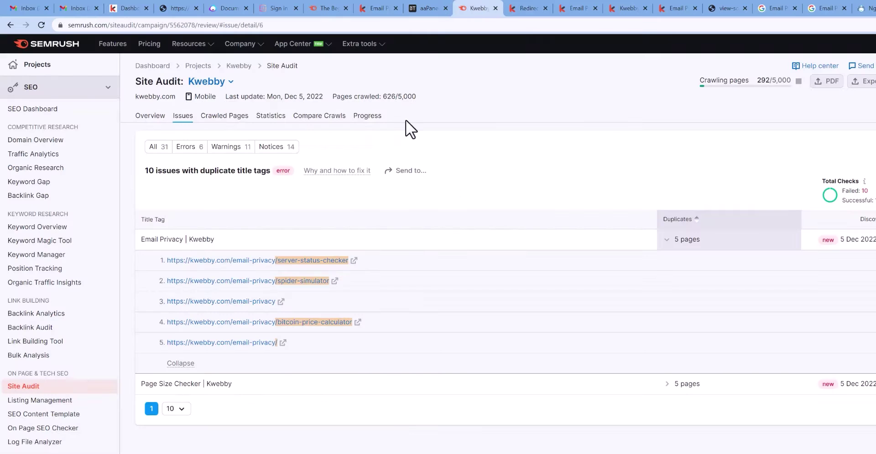
left_click(530, 8)
left_click(239, 240)
left_click(234, 278)
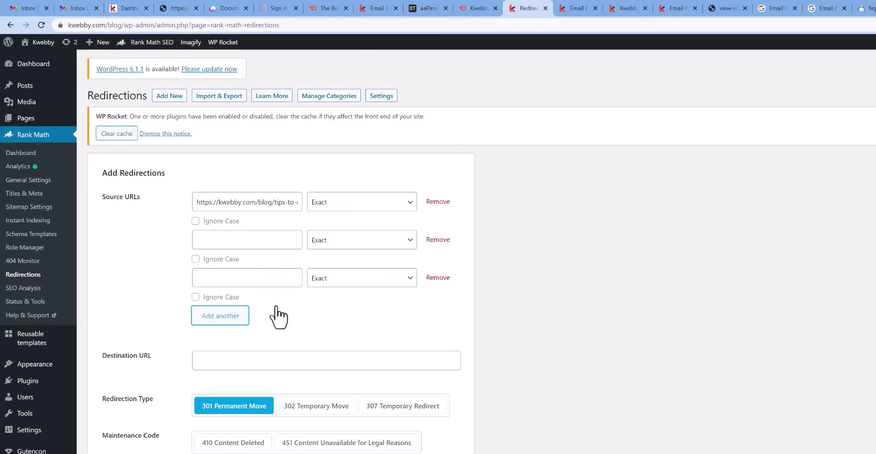
left_click(436, 240)
left_click(437, 240)
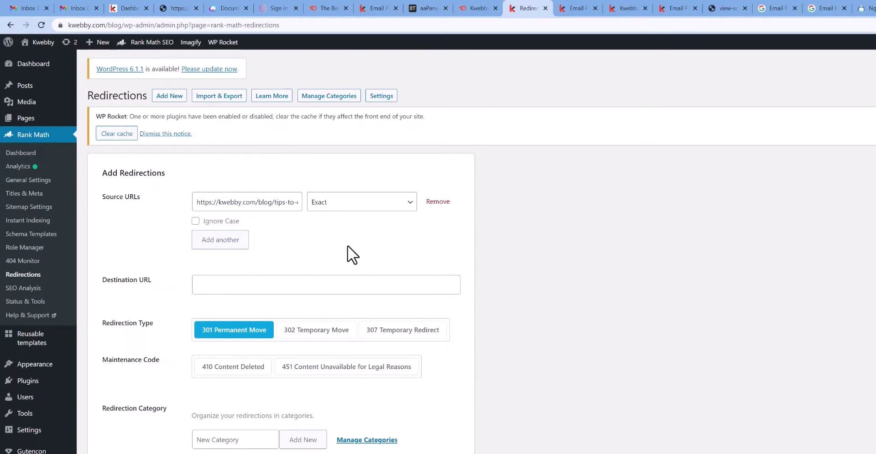
left_click(213, 285)
left_click(562, 4)
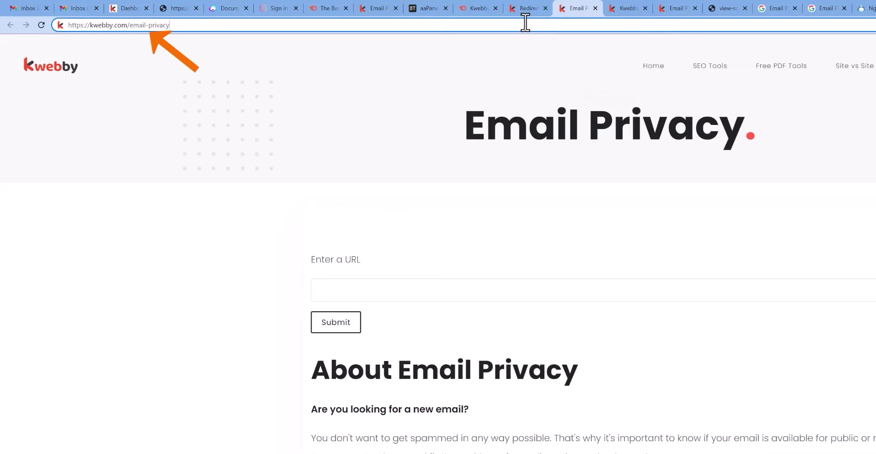
key("ctrl+a")
key("ctrl+c")
left_click(517, 8)
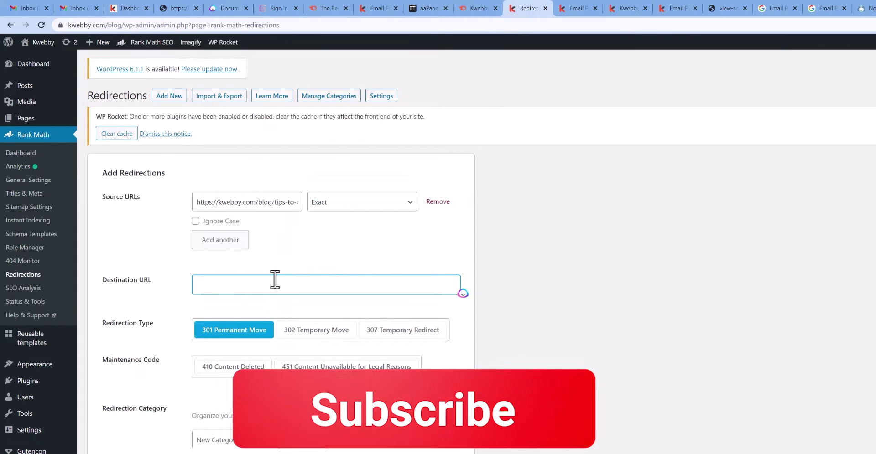
left_click(274, 281)
key("ctrl+v")
Step: Examine the redirection's type, maintenance code, category, status and scheduled activation and deactivation options without changing them
scroll(340, 245, "down", 2)
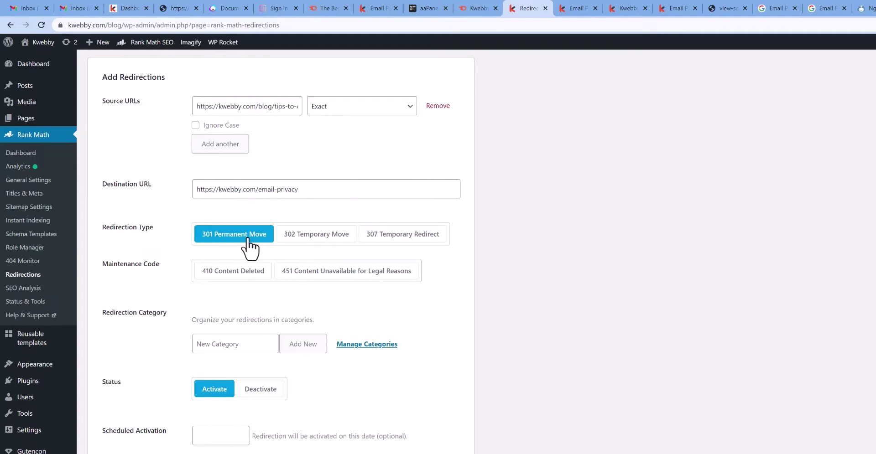
scroll(250, 246, "down", 1)
left_click(231, 296)
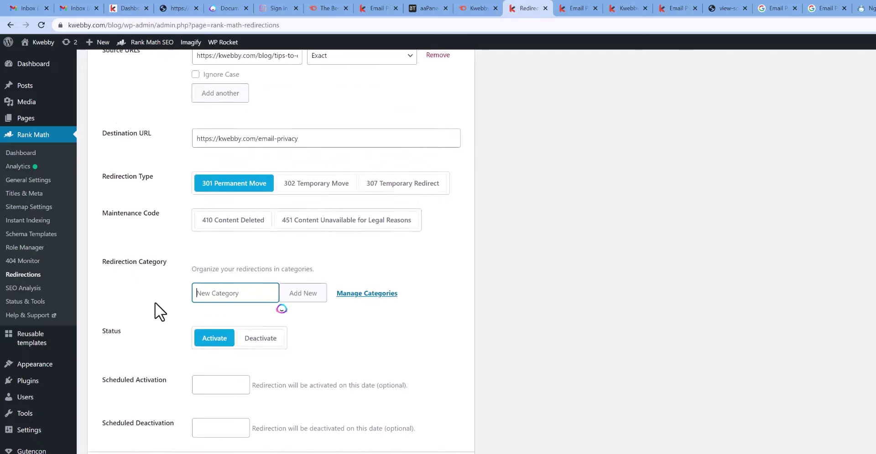
scroll(155, 303, "down", 1)
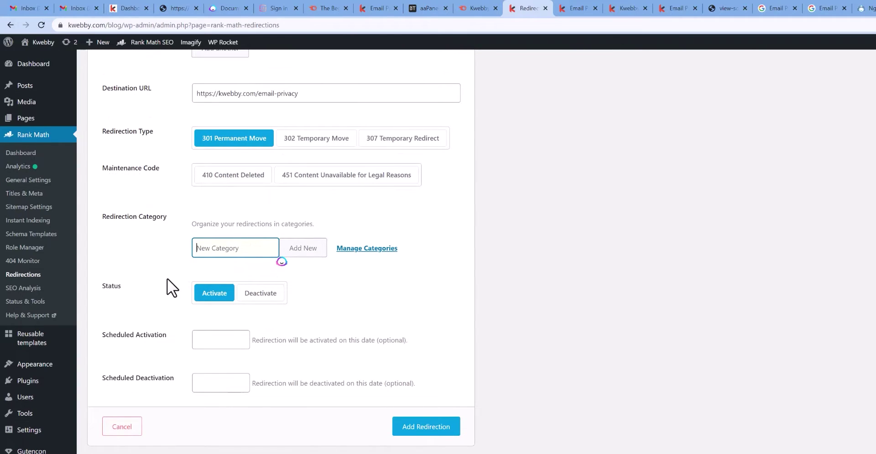
left_click(163, 295)
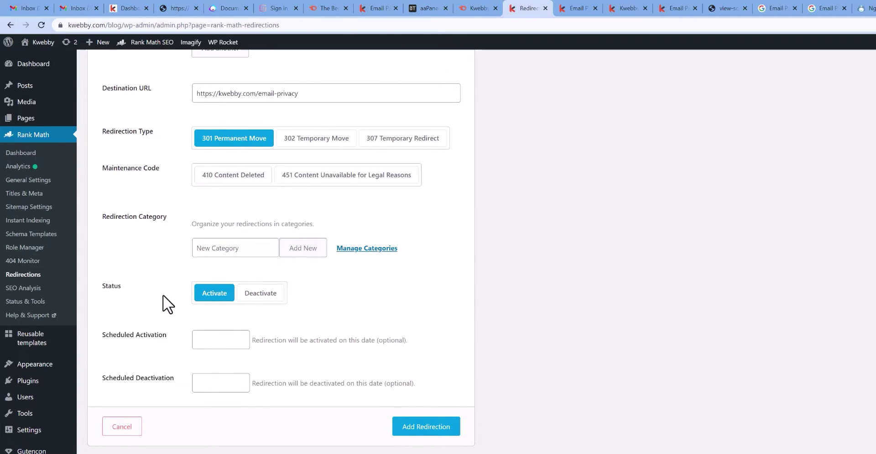
scroll(182, 315, "down", 1)
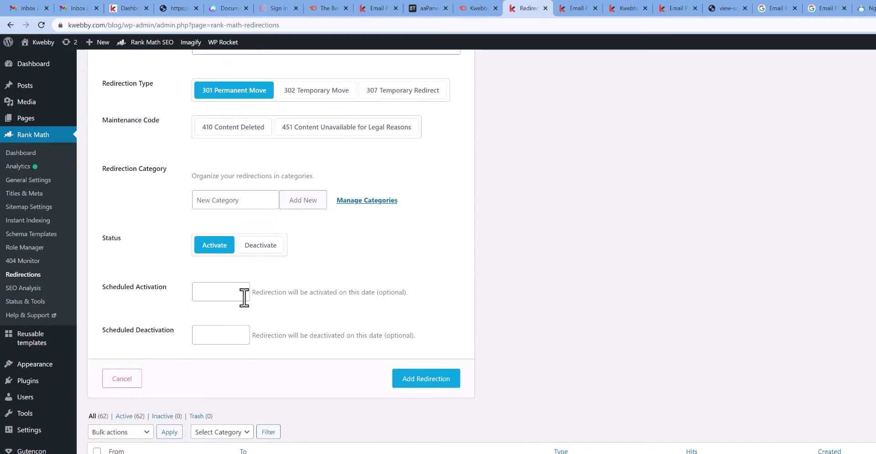
left_click(238, 294)
left_click(161, 280)
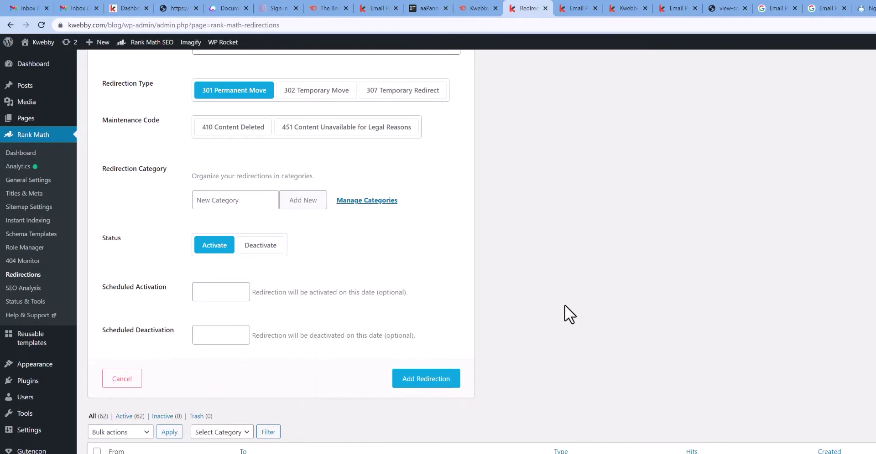
Step: Look through the list of existing redirections below the form, including their sources, destinations, types and hits
scroll(466, 430, "up", 2)
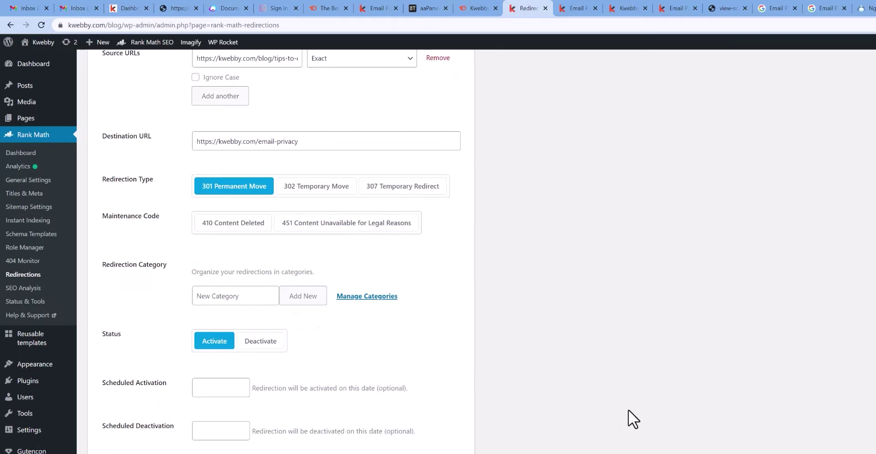
scroll(629, 410, "down", 6)
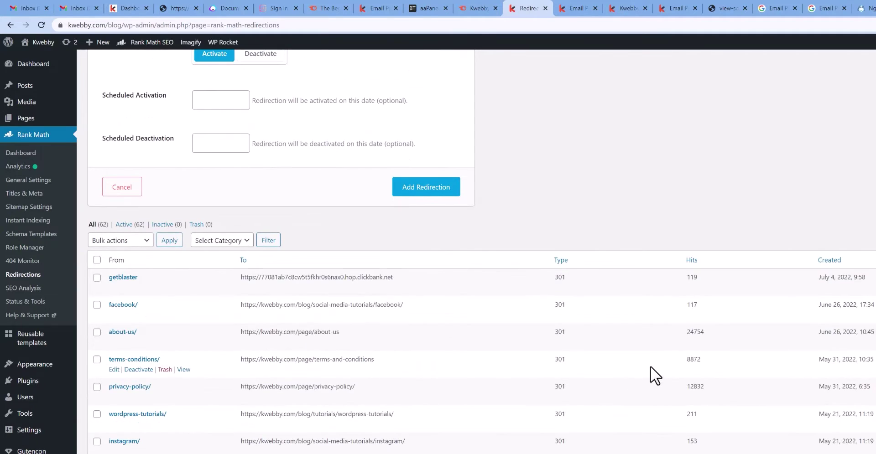
scroll(117, 306, "down", 12)
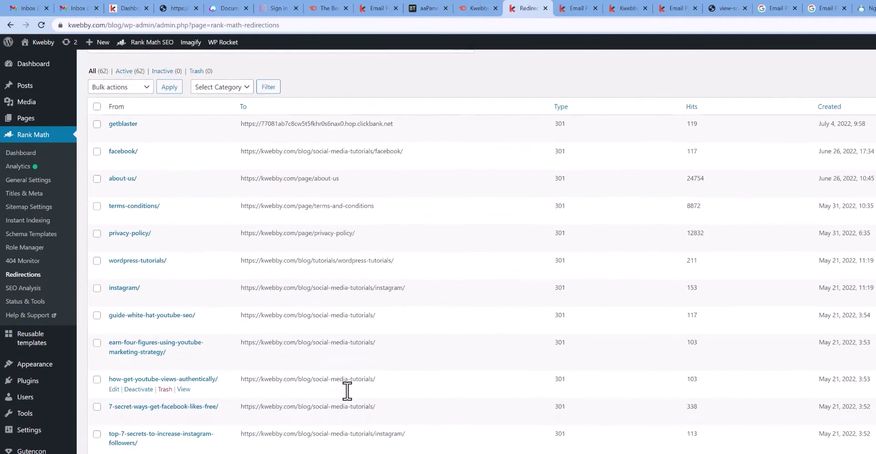
scroll(540, 428, "up", 16)
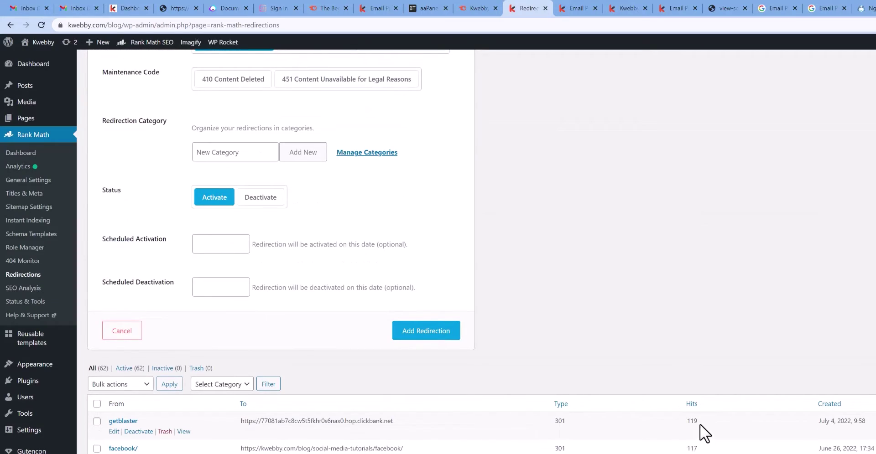
scroll(504, 229, "up", 3)
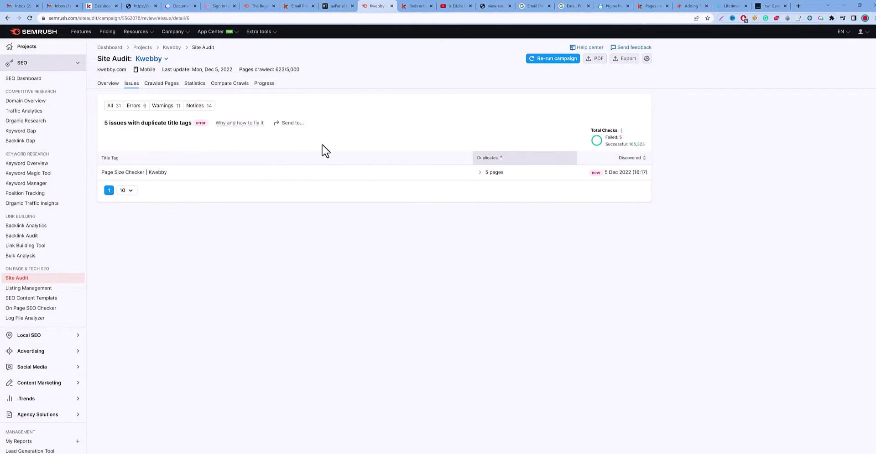
Step: Review the email-privacy redirects in aaPanel's .htaccess file, then switch to Semrush and show the Kwebby site audit overview
left_click(349, 6)
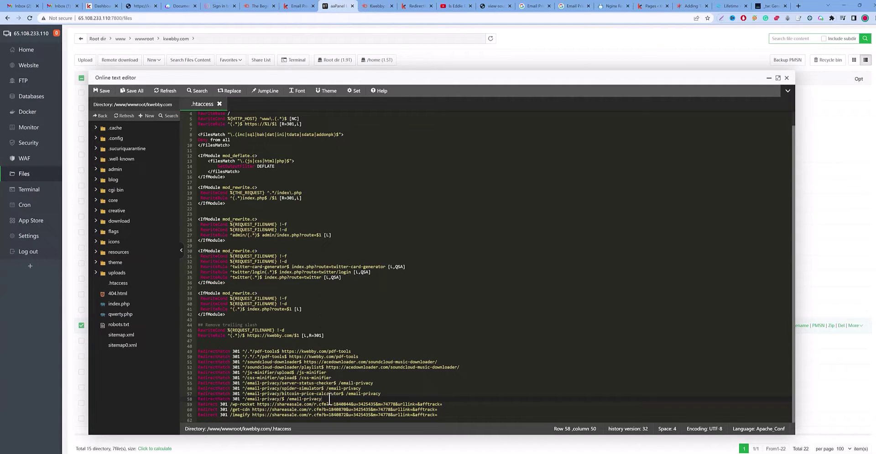
left_click(373, 6)
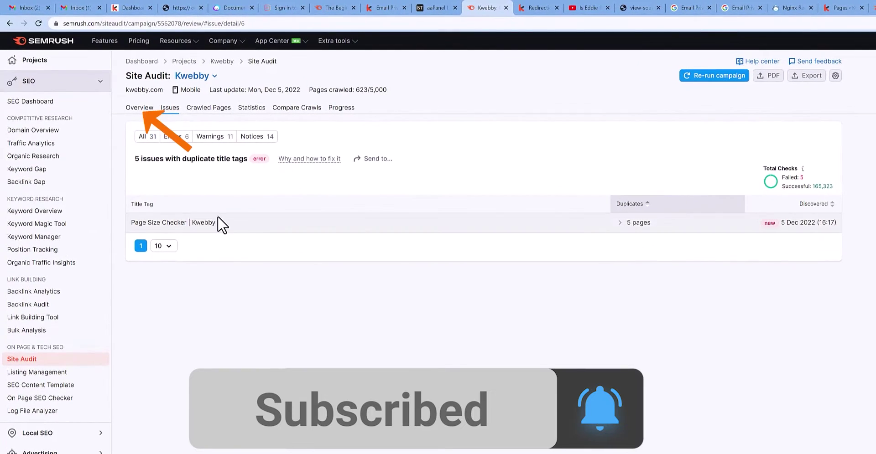
left_click(141, 108)
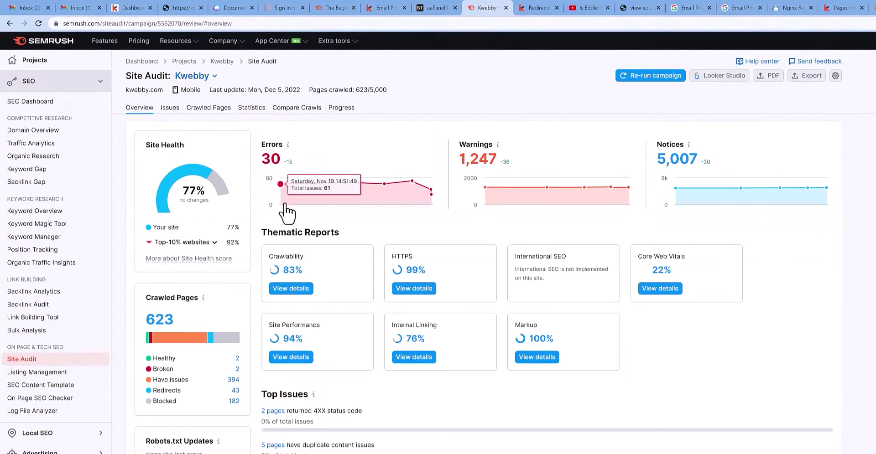